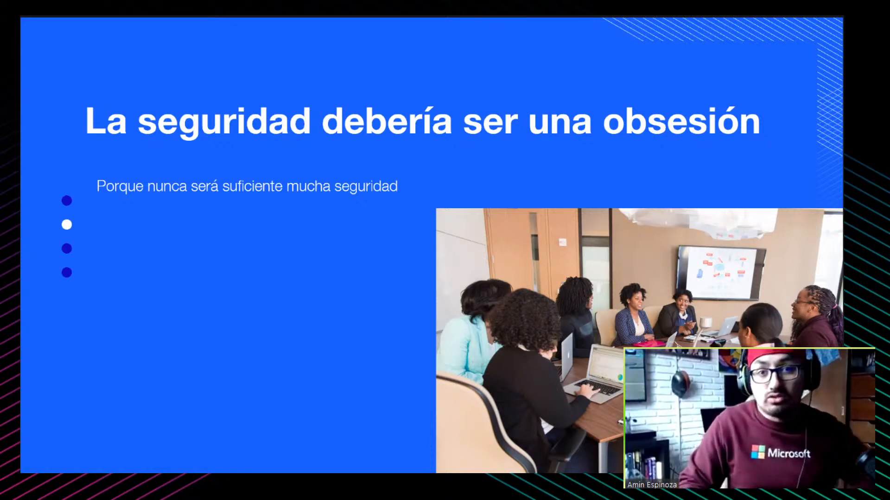
# - Advance the presentation to the '¿Qué es KeyVault?' slide
pyautogui.press('Right')
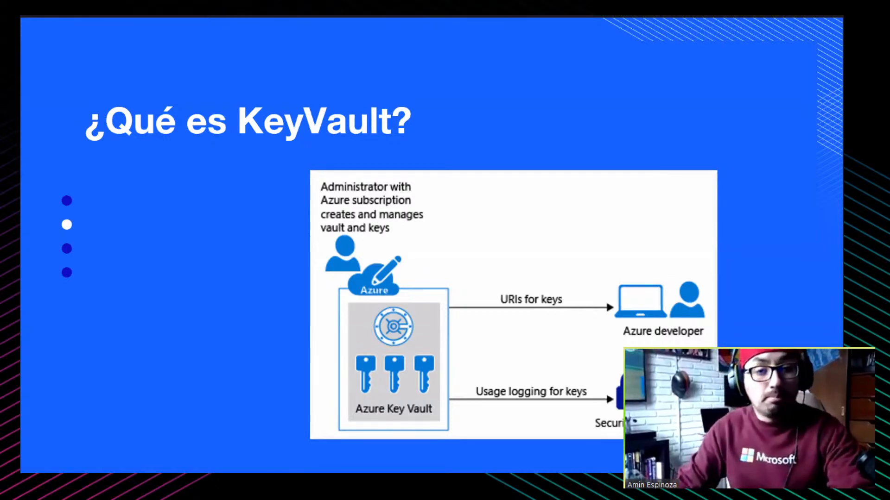
# - Switch to VS Code and highlight the azurerm provider block in main.tf
pyautogui.hotkey('alt', 'Tab')
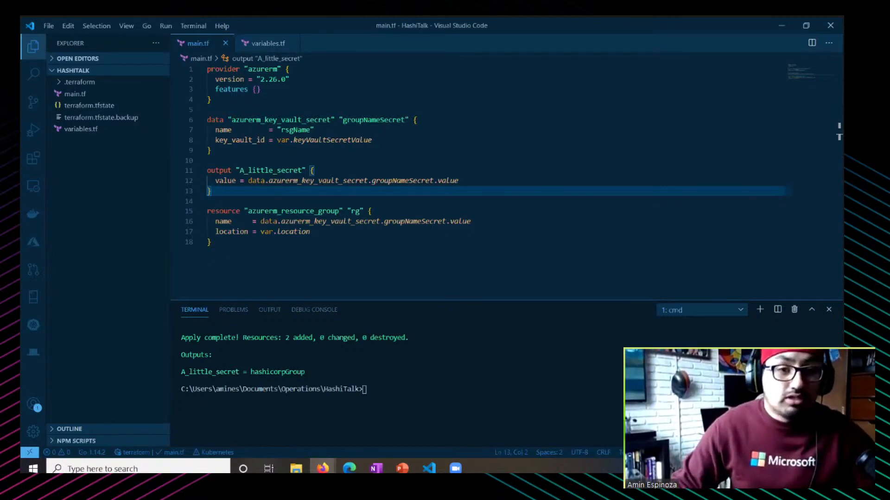
pyautogui.click(334, 91)
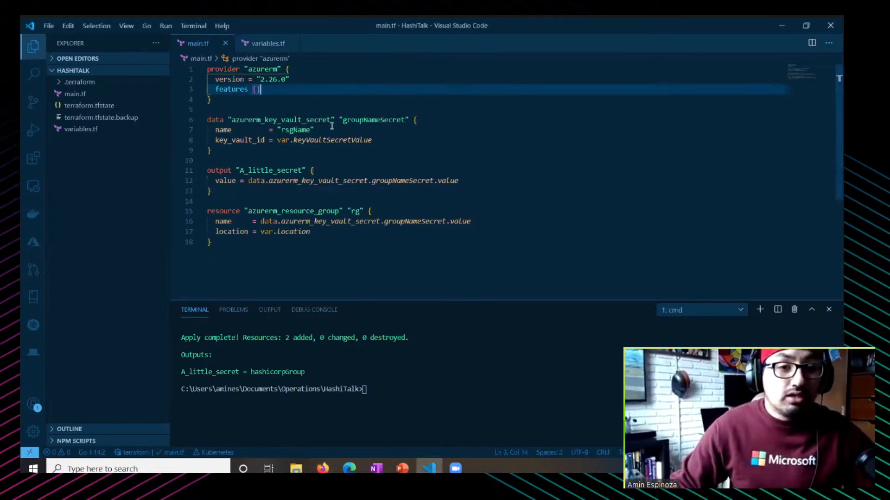
pyautogui.click(226, 99)
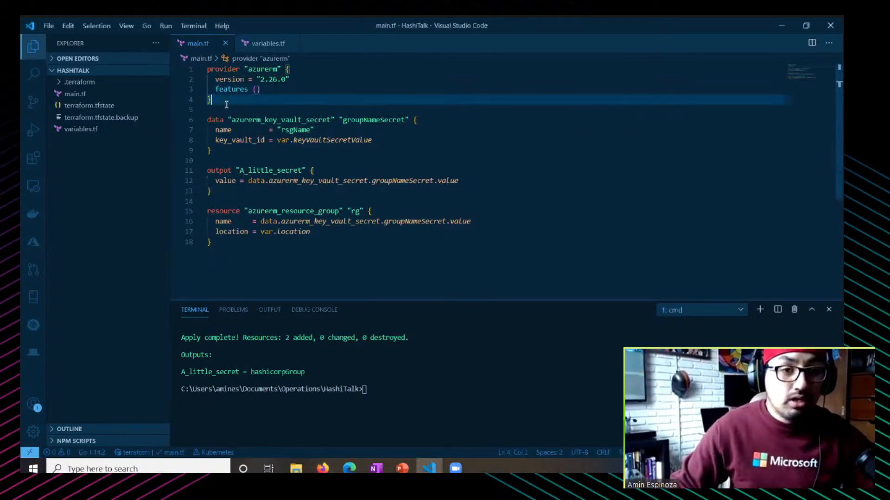
pyautogui.click(198, 77)
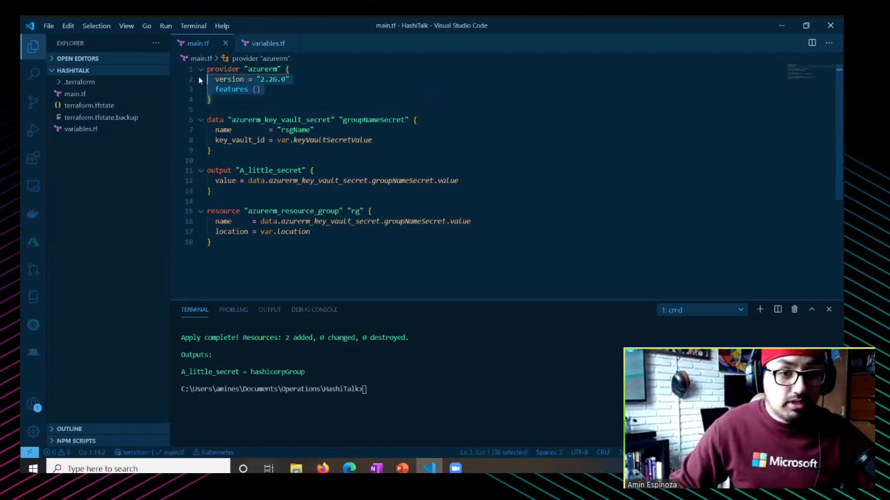
pyautogui.click(236, 101)
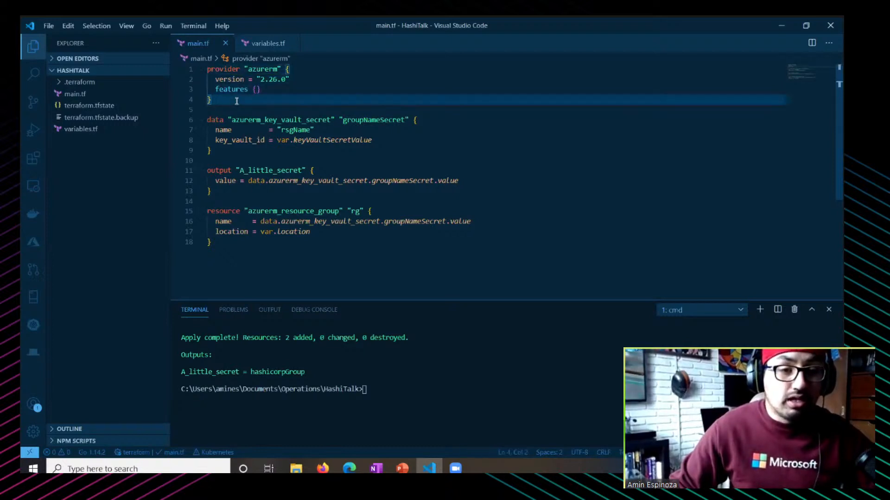
pyautogui.doubleClick(259, 69)
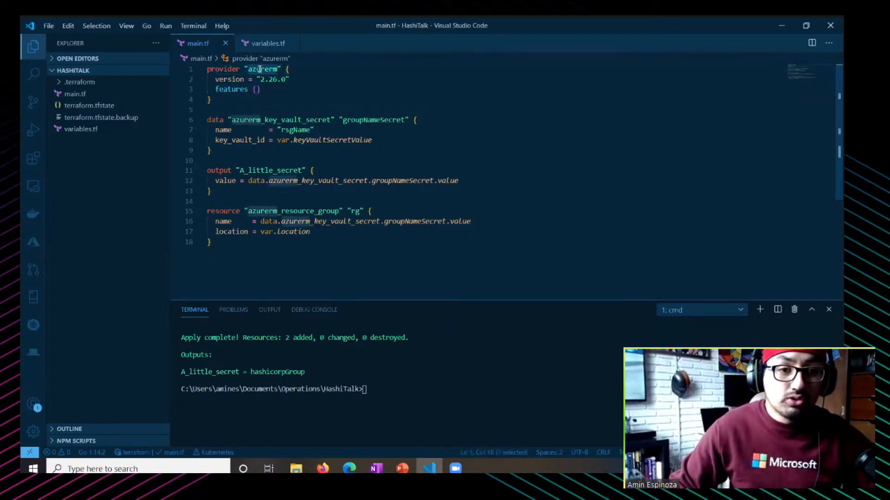
# - Highlight the azurerm_resource_group resource type and the provider block again
pyautogui.doubleClick(267, 210)
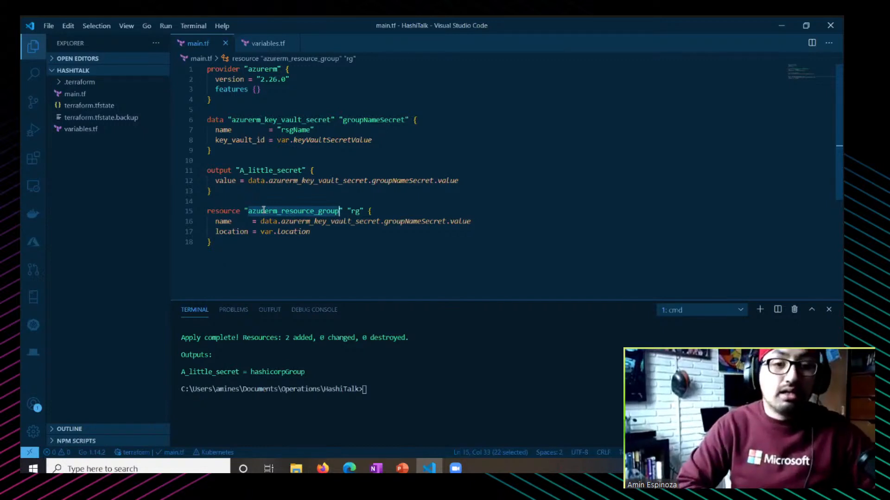
pyautogui.click(254, 221)
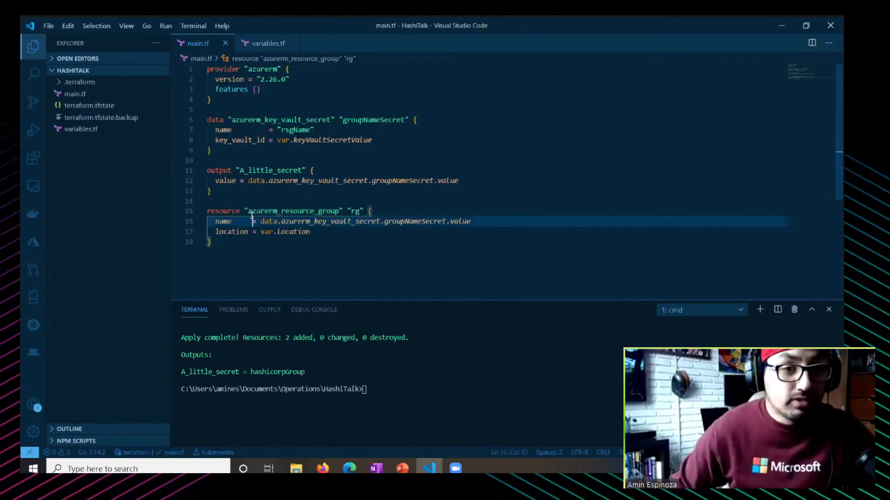
pyautogui.click(225, 100)
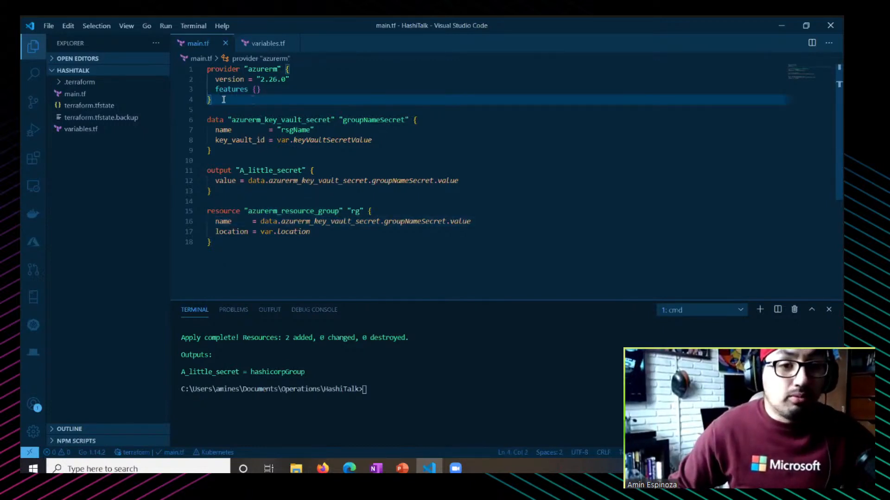
pyautogui.moveTo(223, 99); pyautogui.dragTo(206, 69)
pyautogui.click(238, 102)
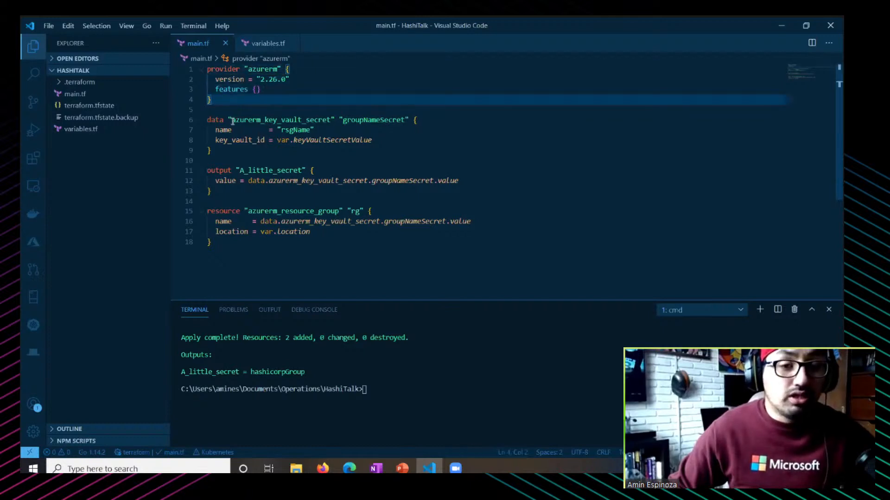
# - Highlight the azurerm_key_vault_secret data block: groupNameSecret, rsgName and the key vault id reference
pyautogui.moveTo(208, 120); pyautogui.dragTo(221, 151)
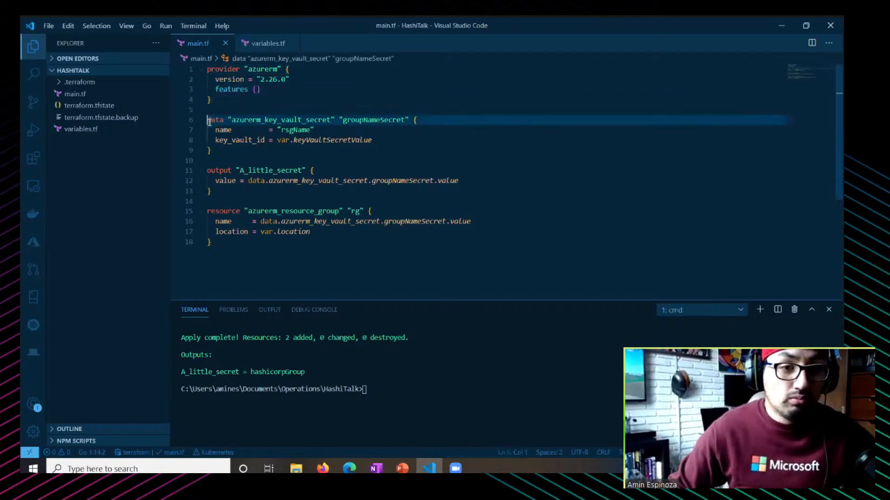
pyautogui.doubleClick(258, 120)
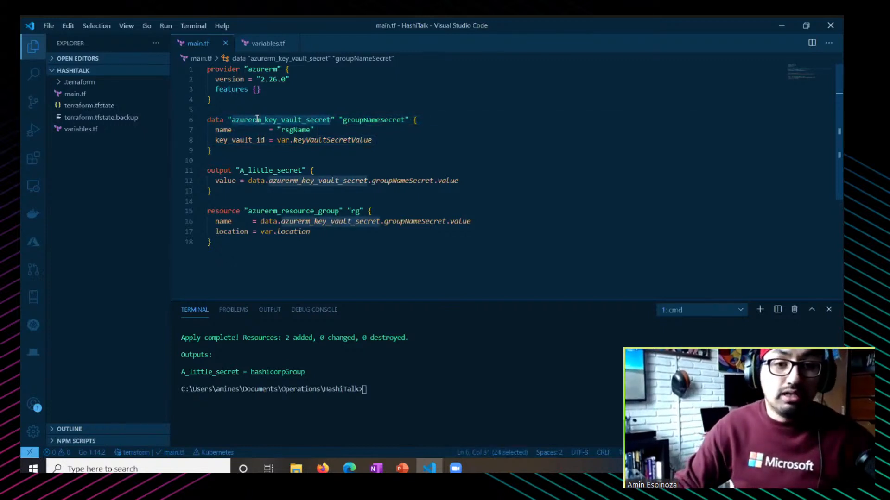
pyautogui.doubleClick(380, 120)
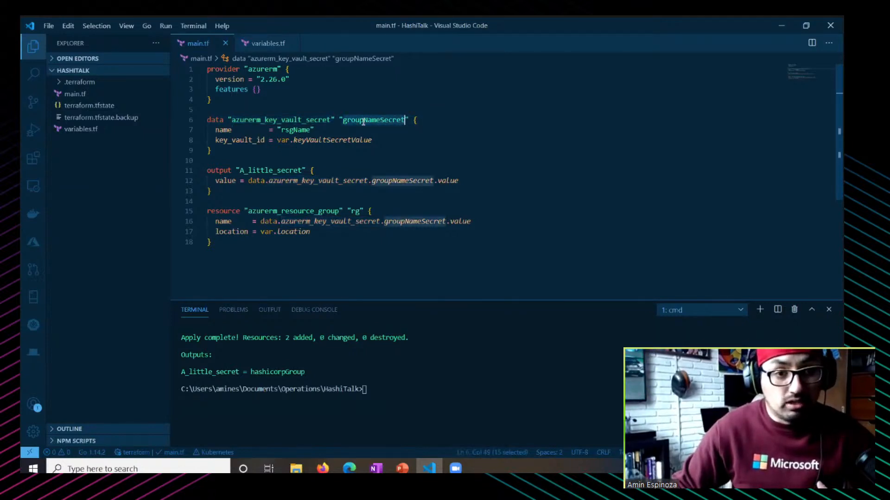
pyautogui.doubleClick(296, 130)
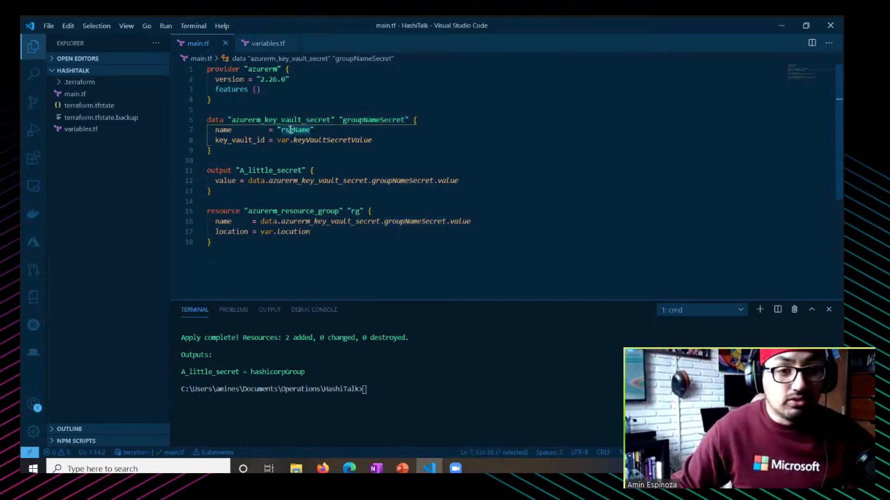
pyautogui.moveTo(215, 140); pyautogui.dragTo(375, 140)
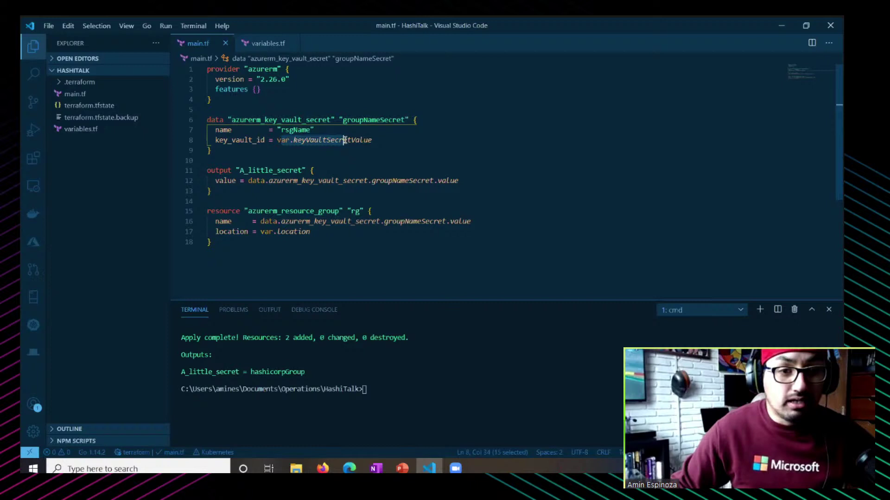
pyautogui.click(381, 140)
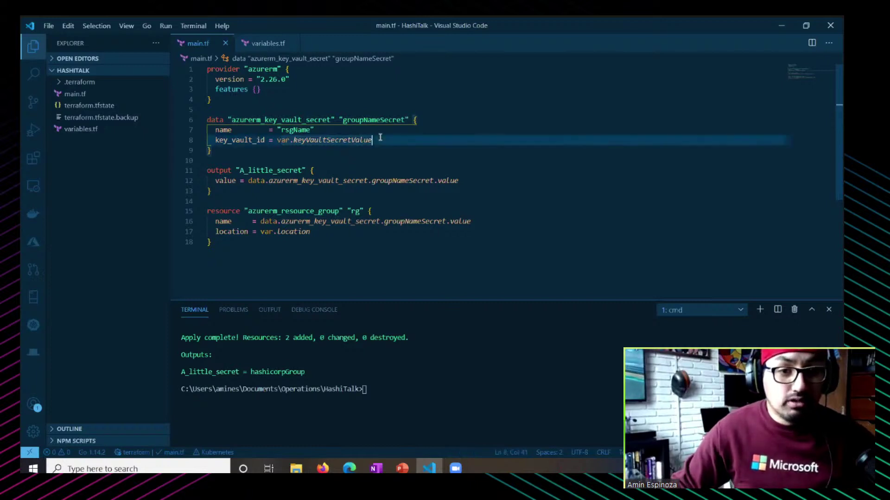
# - Show variables.tf and highlight the keyVaultSecretValue default path through to the vault name
pyautogui.click(96, 129)
pyautogui.click(235, 113)
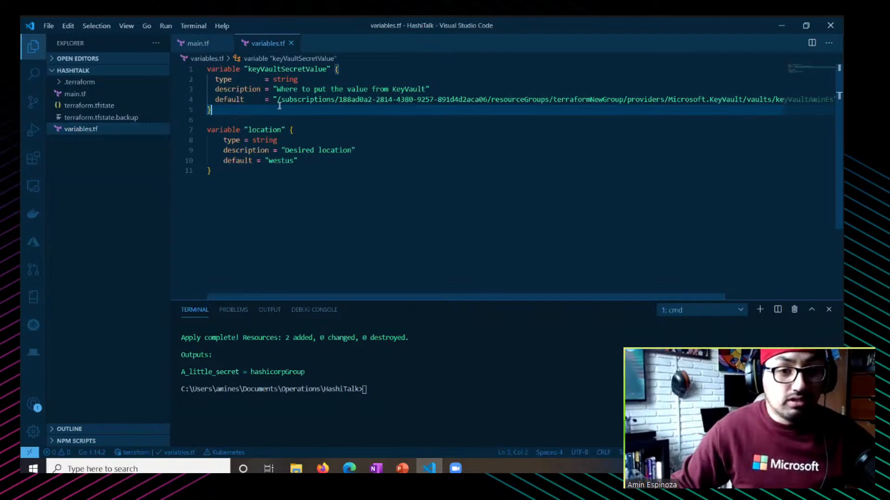
pyautogui.moveTo(276, 99); pyautogui.dragTo(488, 99)
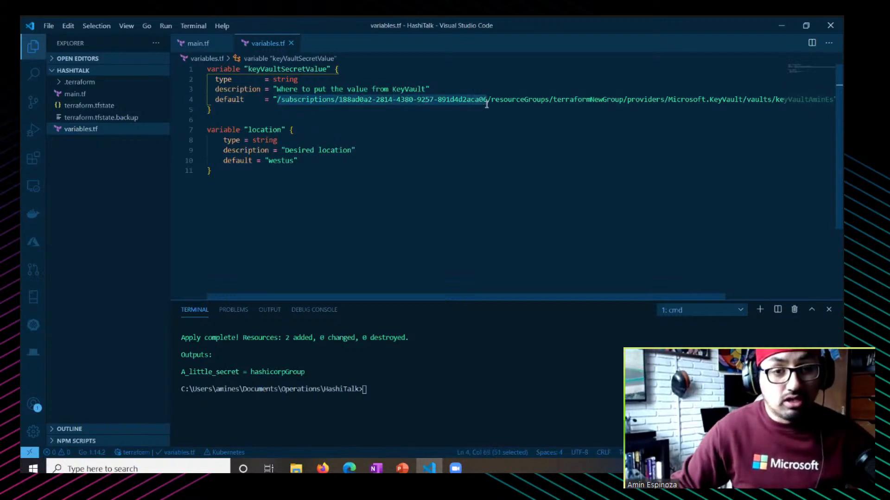
pyautogui.moveTo(494, 99); pyautogui.dragTo(624, 100)
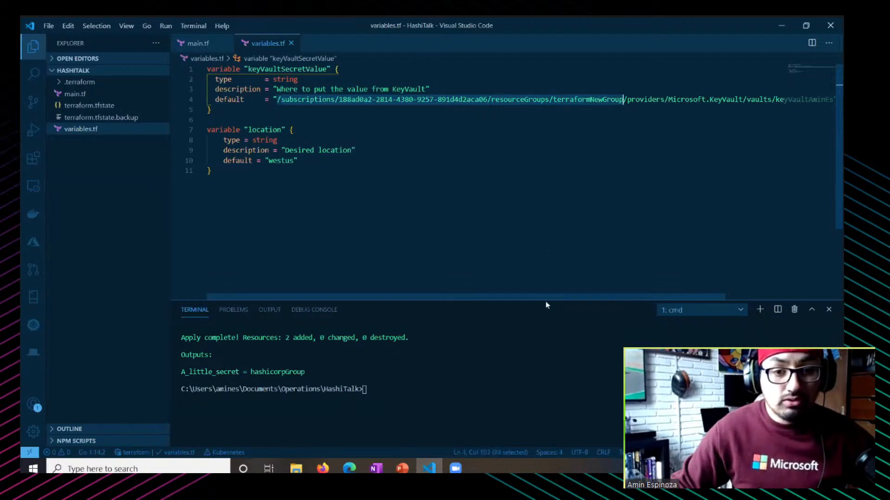
pyautogui.moveTo(545, 300); pyautogui.dragTo(640, 292)
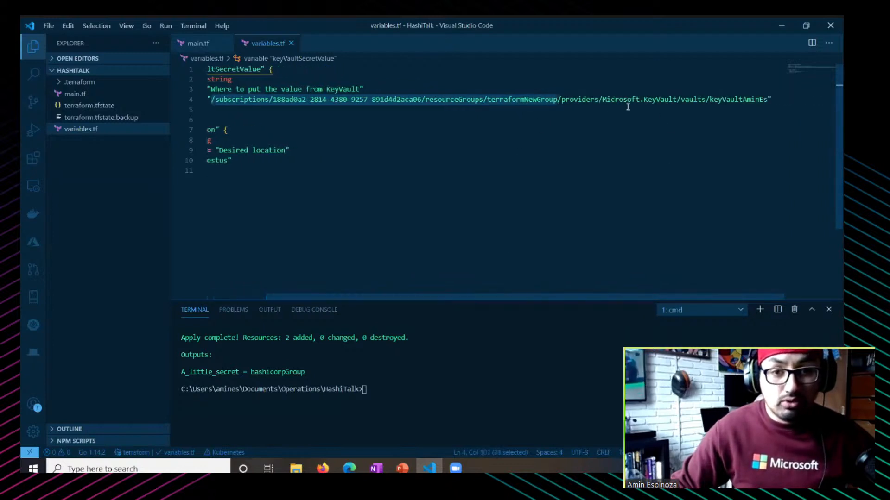
pyautogui.click(561, 99)
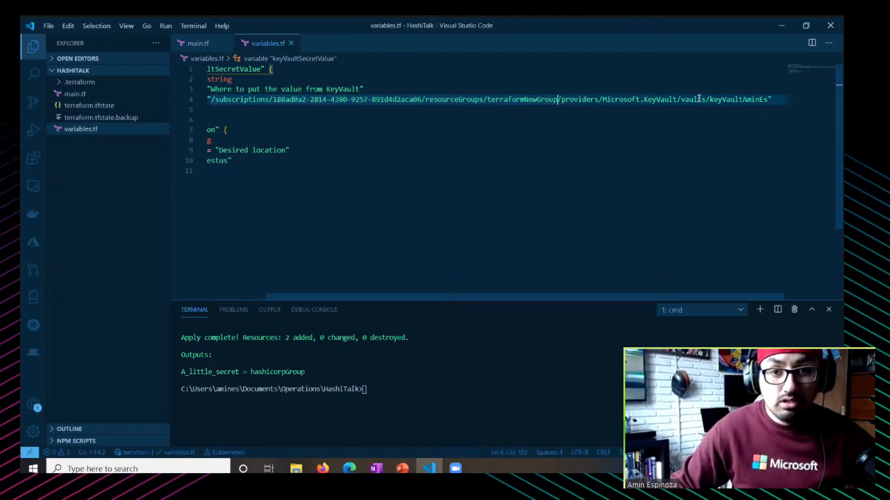
pyautogui.doubleClick(728, 99)
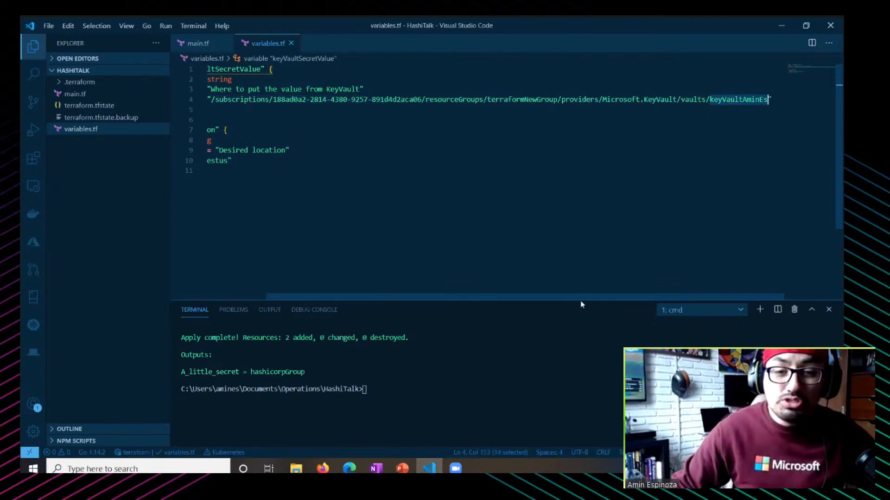
pyautogui.moveTo(584, 294); pyautogui.dragTo(398, 296)
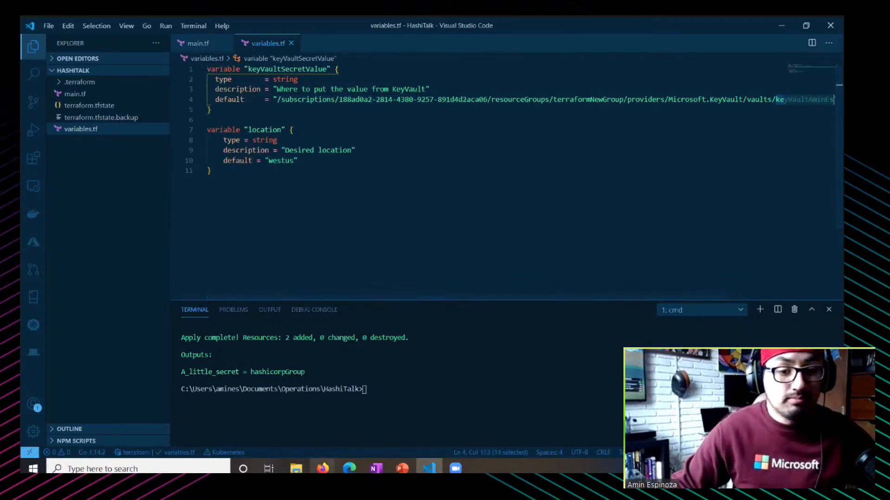
pyautogui.click(321, 468)
# - In the Azure portal, reach the rsgName secret's versions inside the terraformNewGroup key vault
pyautogui.click(375, 417)
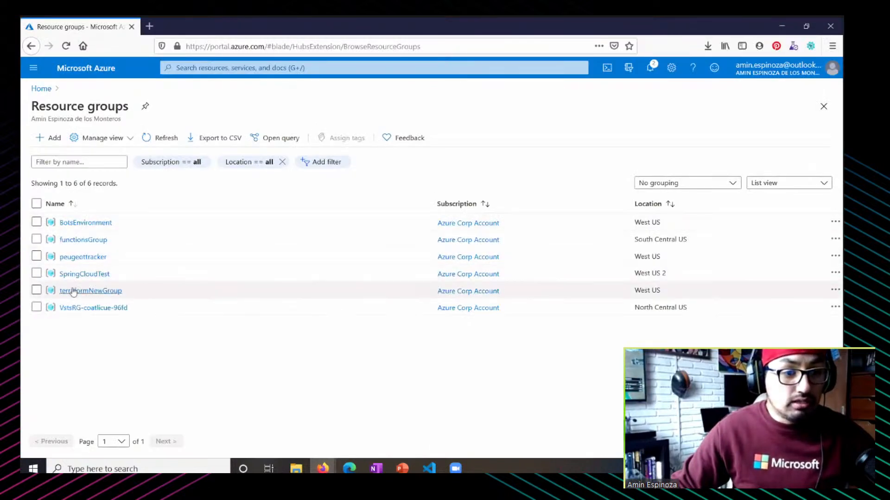
pyautogui.click(91, 291)
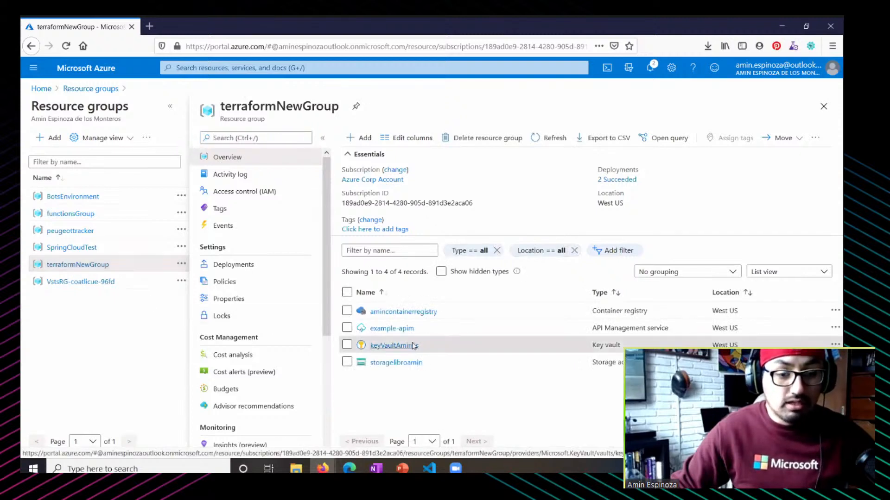
pyautogui.click(394, 345)
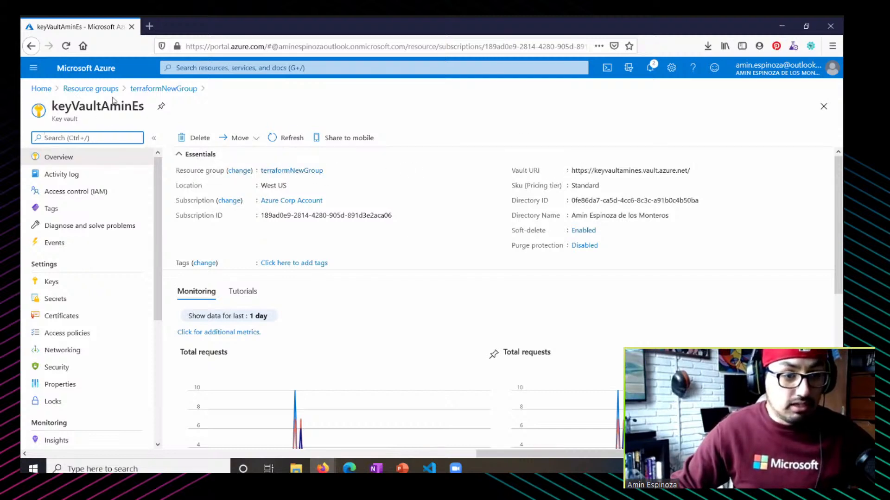
pyautogui.click(55, 298)
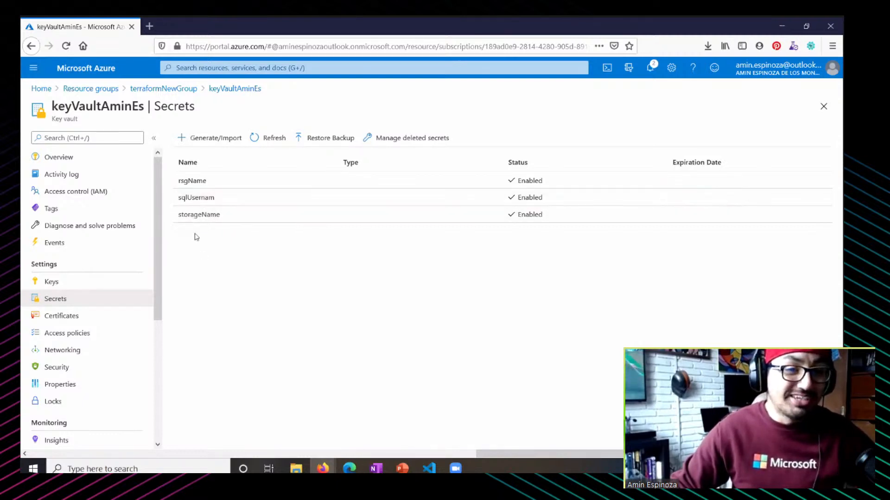
pyautogui.click(188, 182)
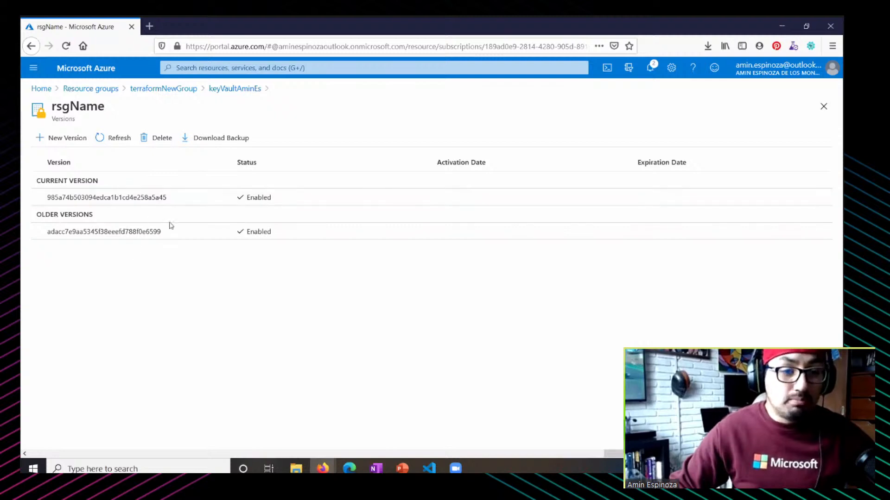
# - Reveal the current rsgName value hashicorpGroup, then hide it again
pyautogui.click(132, 198)
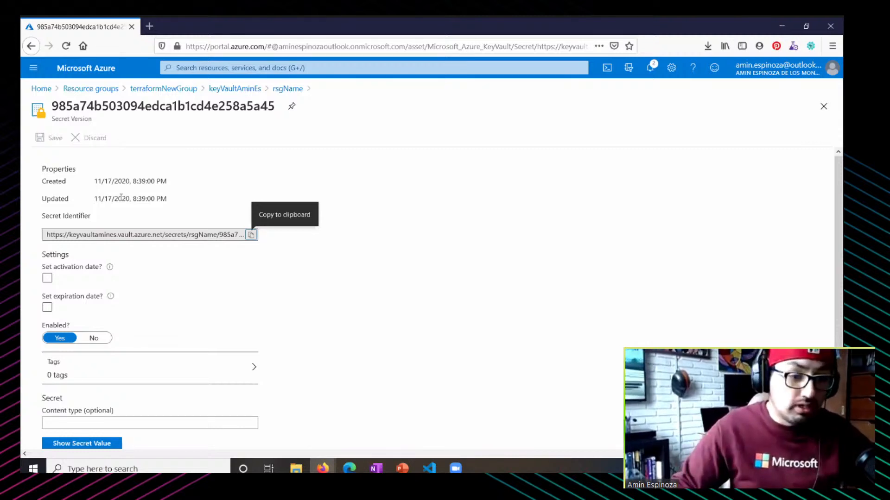
pyautogui.scroll(-2, 115, 298)
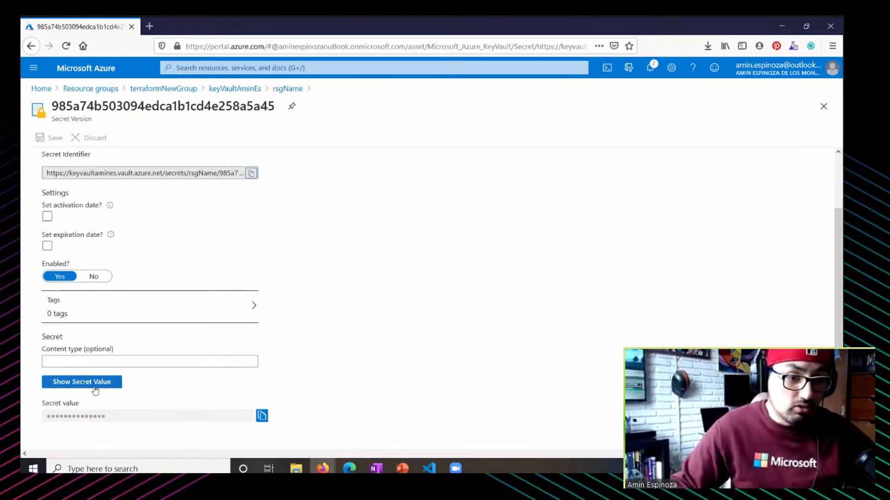
pyautogui.click(103, 383)
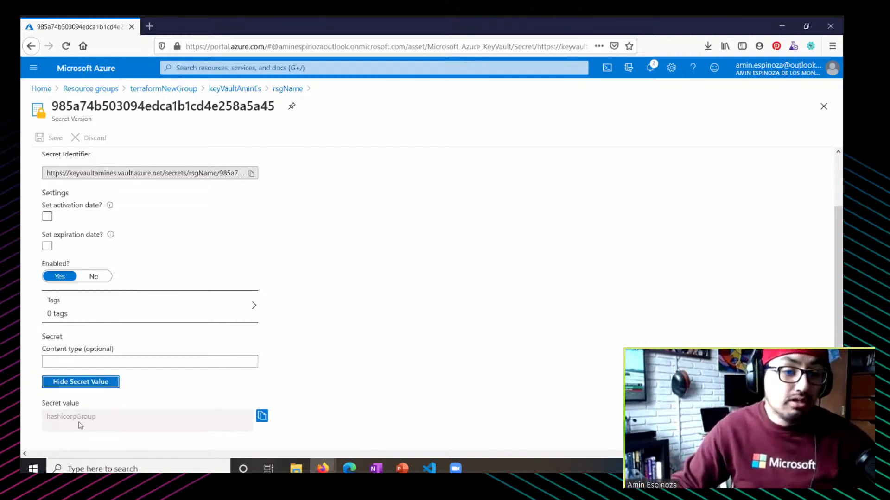
pyautogui.moveTo(97, 416); pyautogui.dragTo(46, 420)
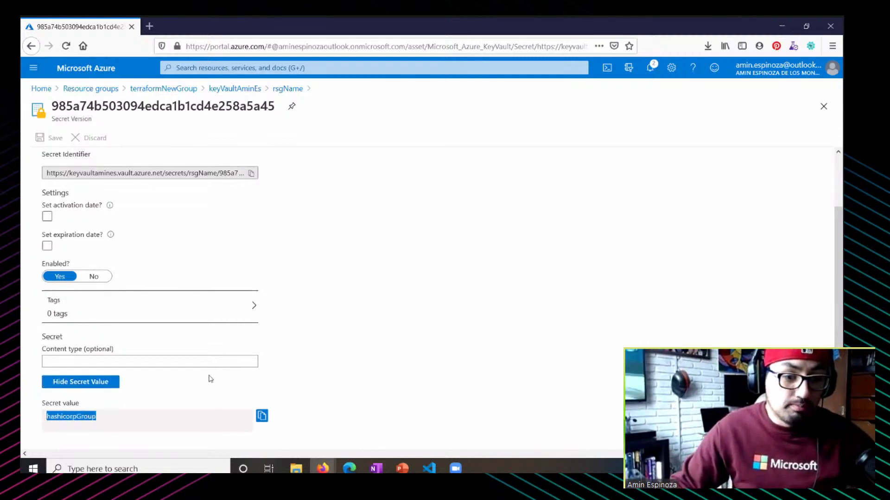
pyautogui.scroll(3, 194, 383)
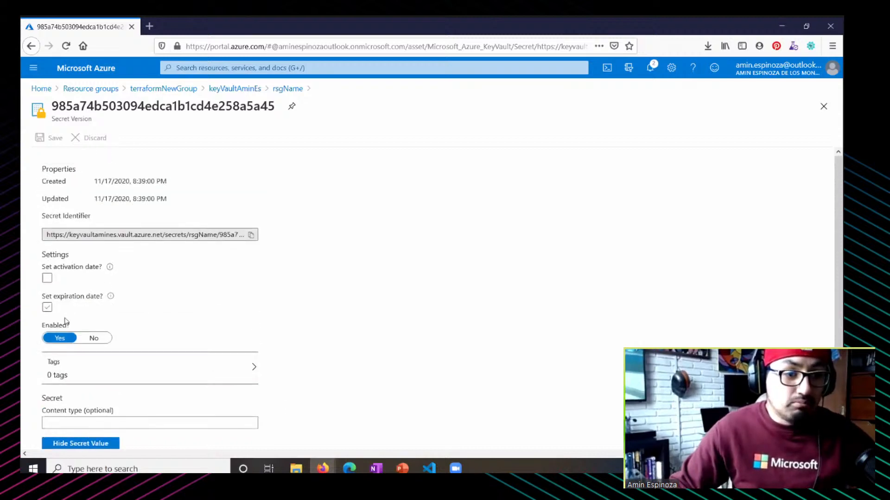
pyautogui.scroll(-3, 134, 308)
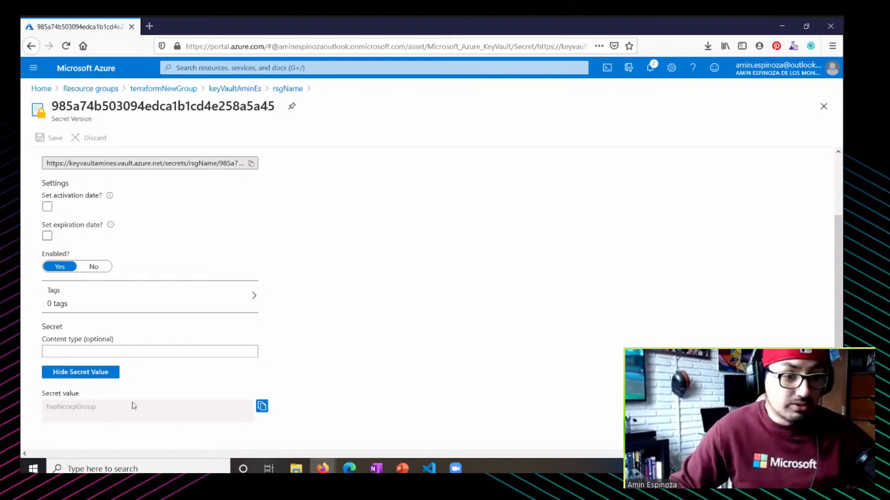
pyautogui.click(64, 375)
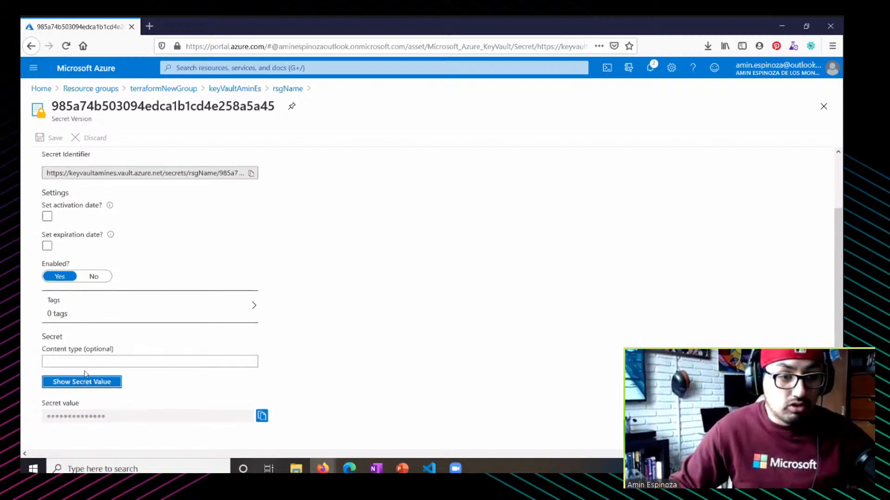
pyautogui.scroll(3, 284, 230)
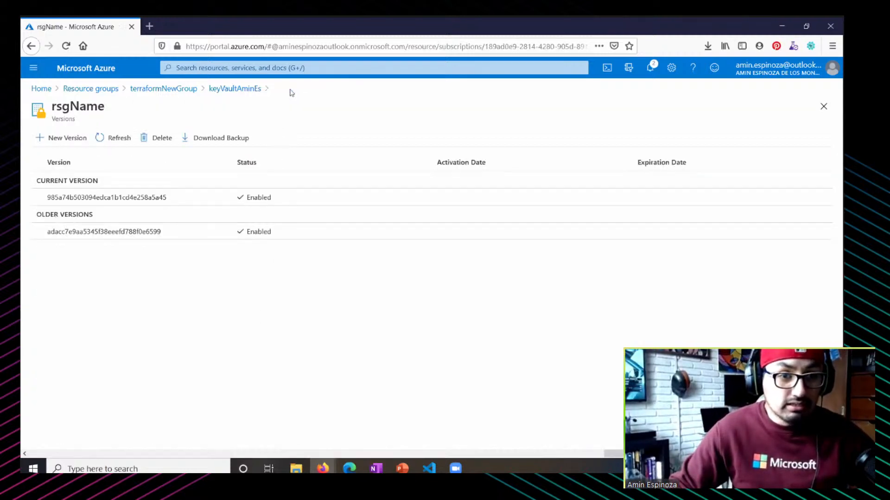
pyautogui.click(64, 139)
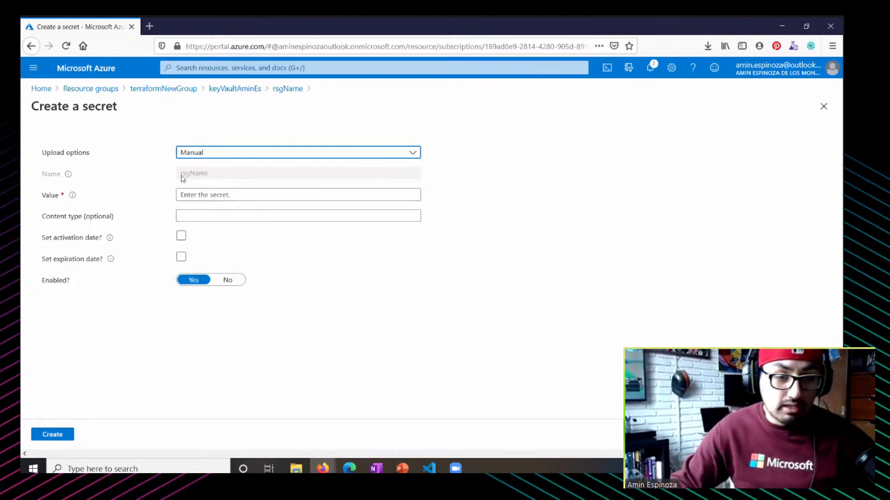
pyautogui.click(194, 194)
pyautogui.write('••••••••••')
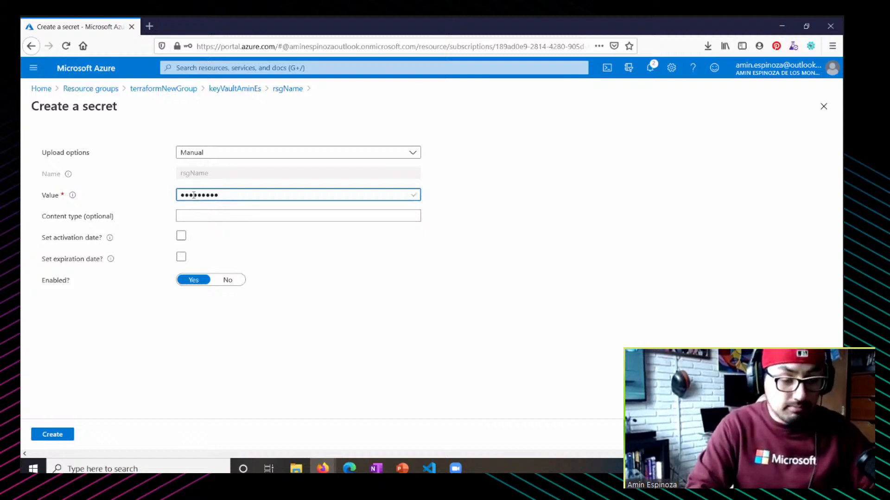
pyautogui.write('•••••')
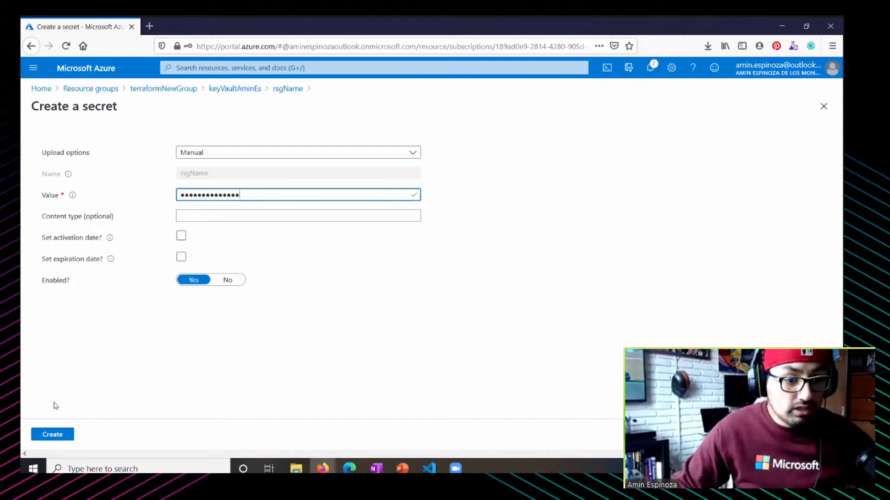
pyautogui.click(53, 434)
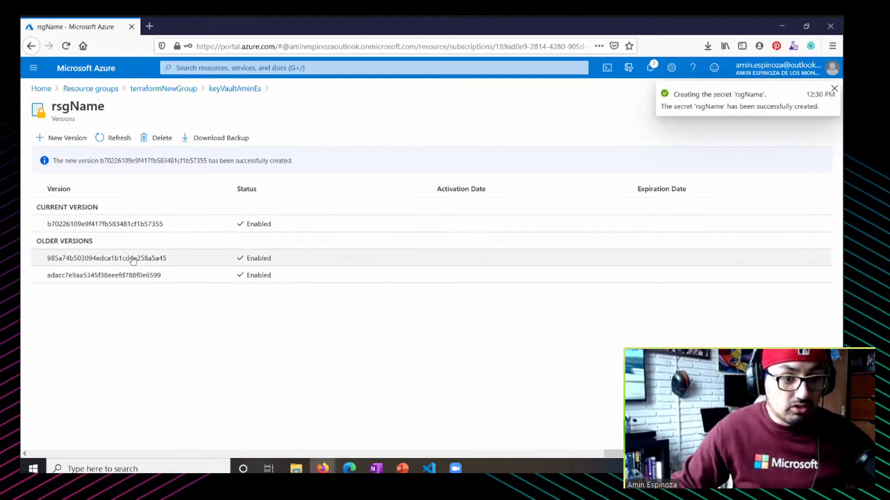
# - Reveal the new current rsgName value hashitalkgroup, then switch programs
pyautogui.click(142, 224)
pyautogui.scroll(-3, 144, 225)
pyautogui.click(81, 381)
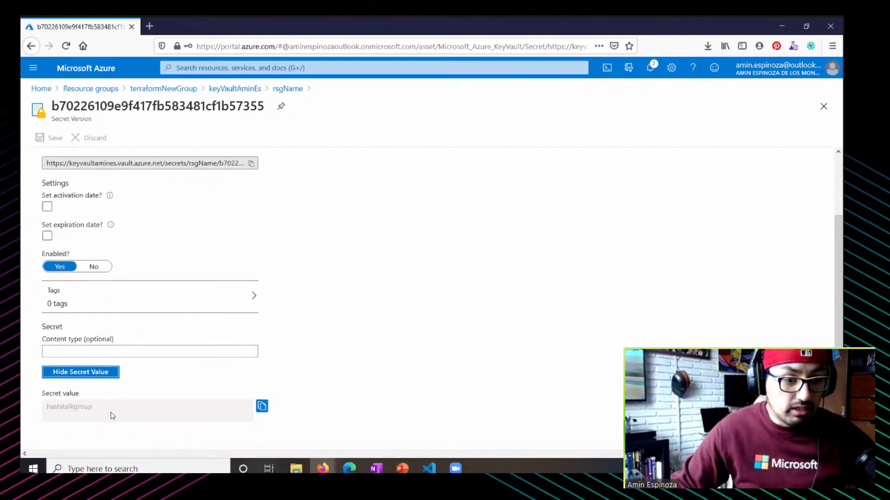
pyautogui.moveTo(96, 410); pyautogui.dragTo(47, 405)
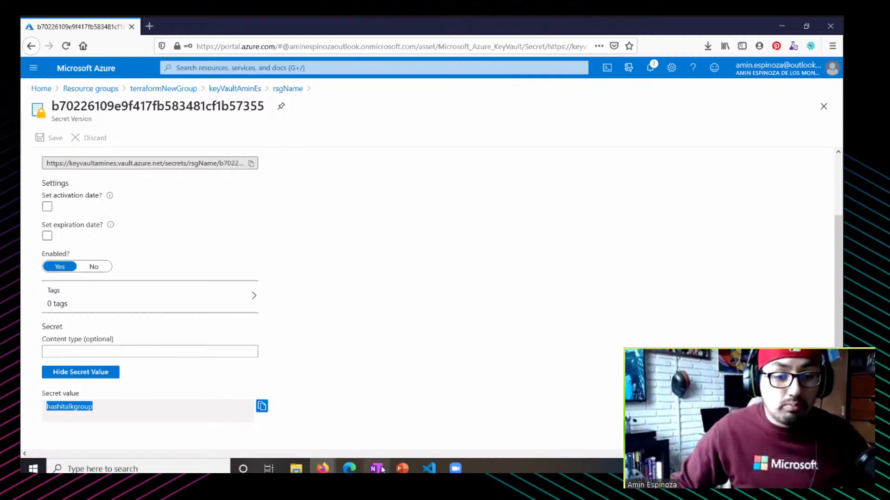
pyautogui.click(403, 469)
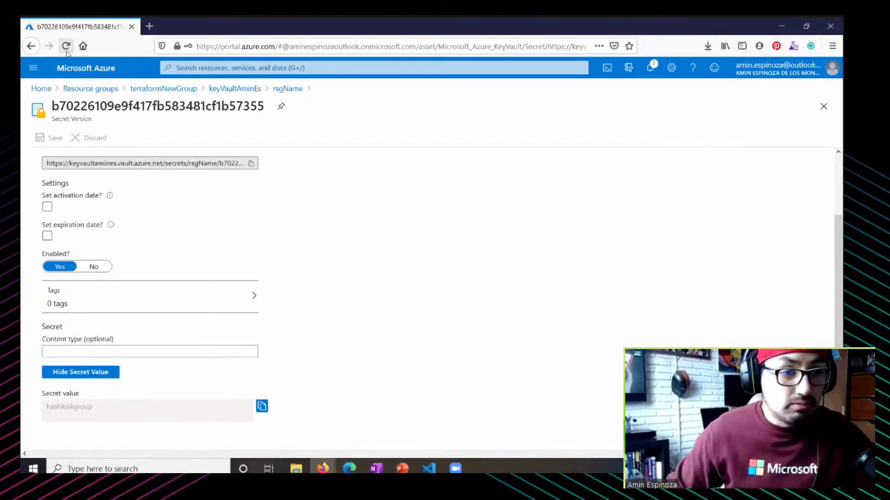
# - Copy the terraformNewGroup subscription ID and go into the keyVaultAminEs key vault
pyautogui.click(91, 89)
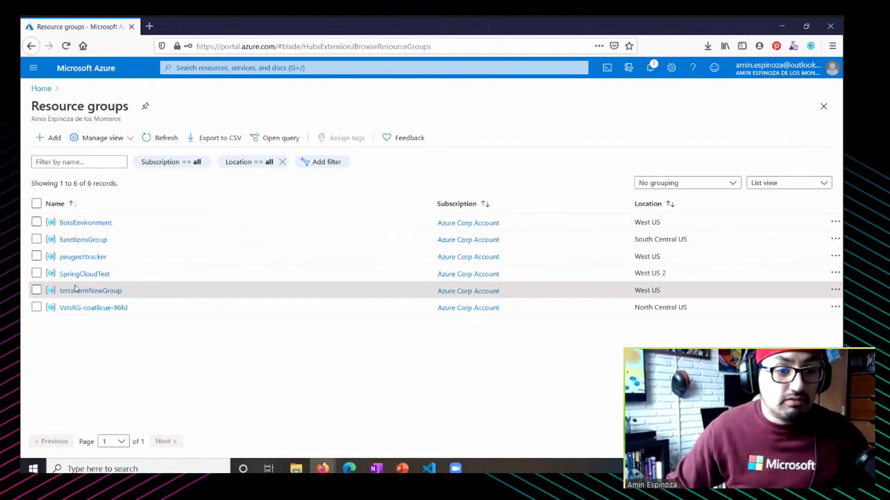
pyautogui.click(90, 291)
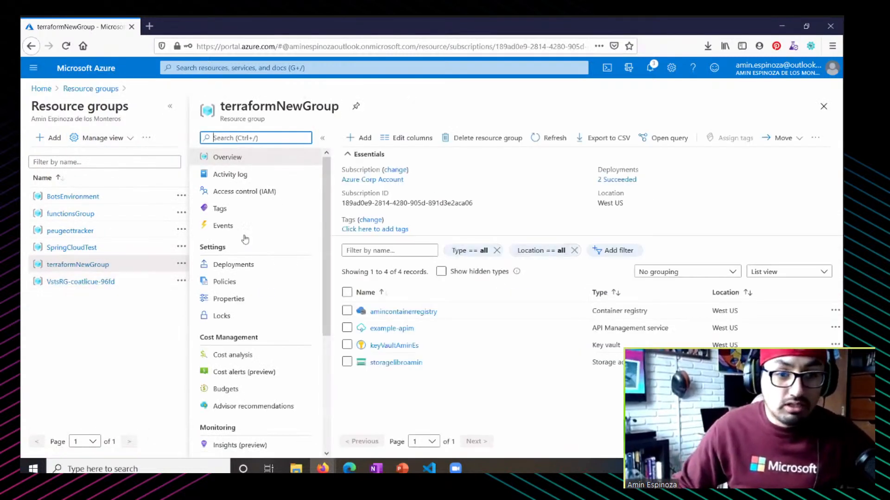
pyautogui.moveTo(341, 202); pyautogui.dragTo(460, 204)
pyautogui.moveTo(406, 203)
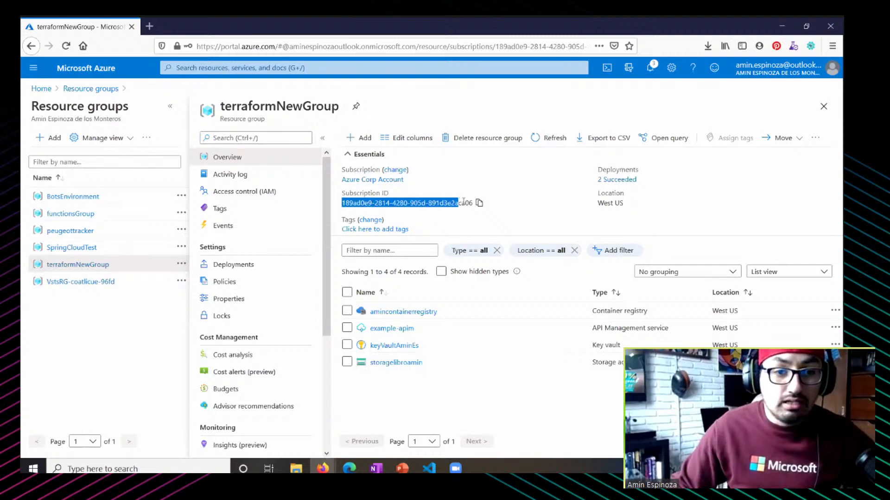
pyautogui.click(479, 203)
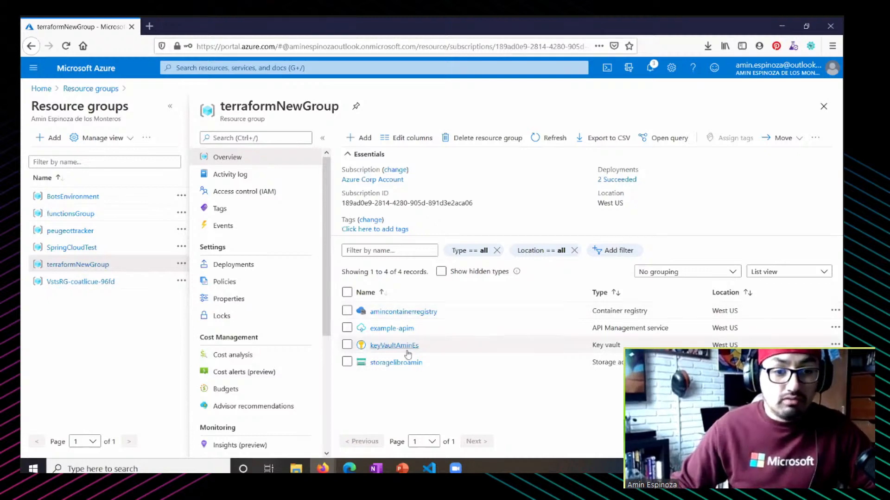
pyautogui.click(395, 346)
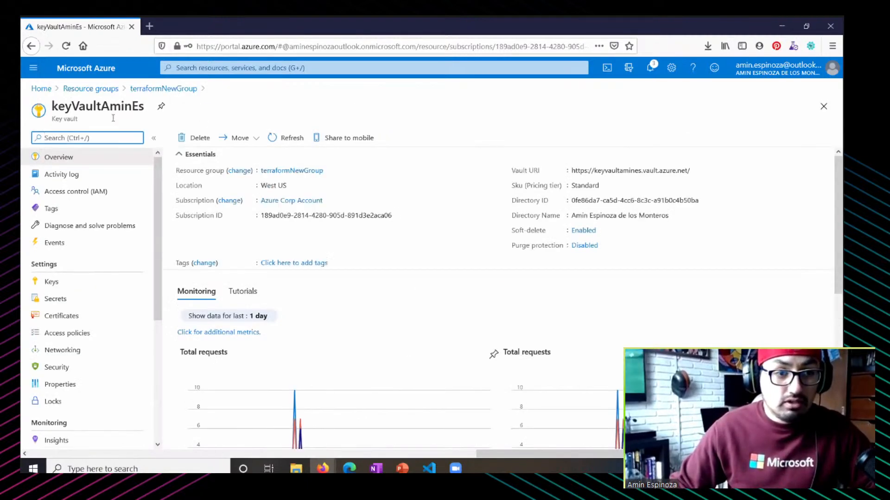
# - In variables.tf highlight the subscription ID and terraformNewGroup in the Key Vault path, then return to main.tf
pyautogui.click(429, 469)
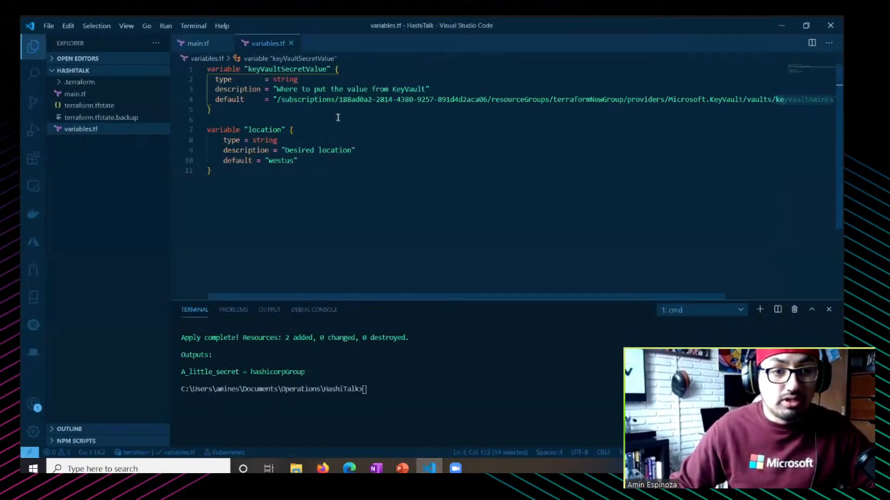
pyautogui.click(278, 99)
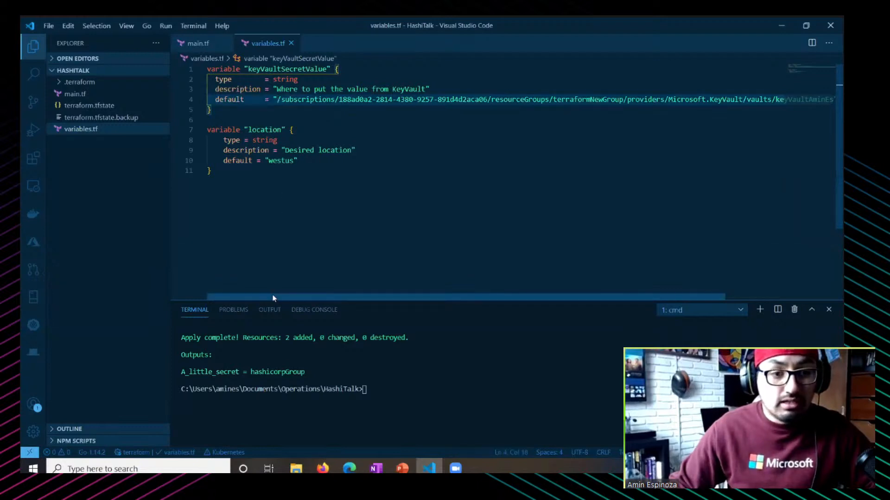
pyautogui.moveTo(274, 298); pyautogui.dragTo(367, 300)
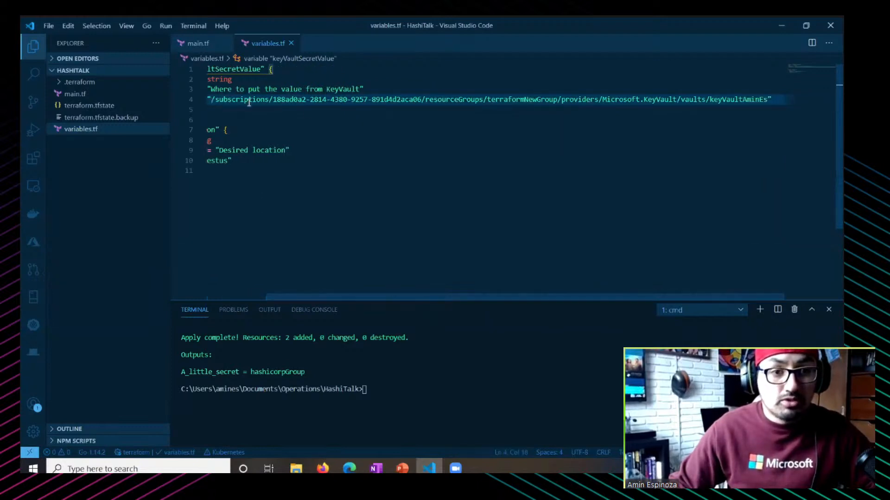
pyautogui.doubleClick(386, 100)
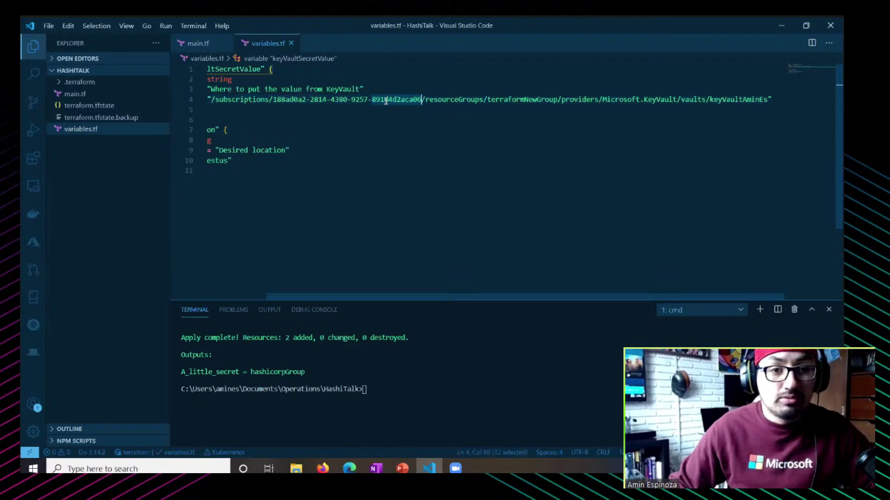
pyautogui.doubleClick(527, 100)
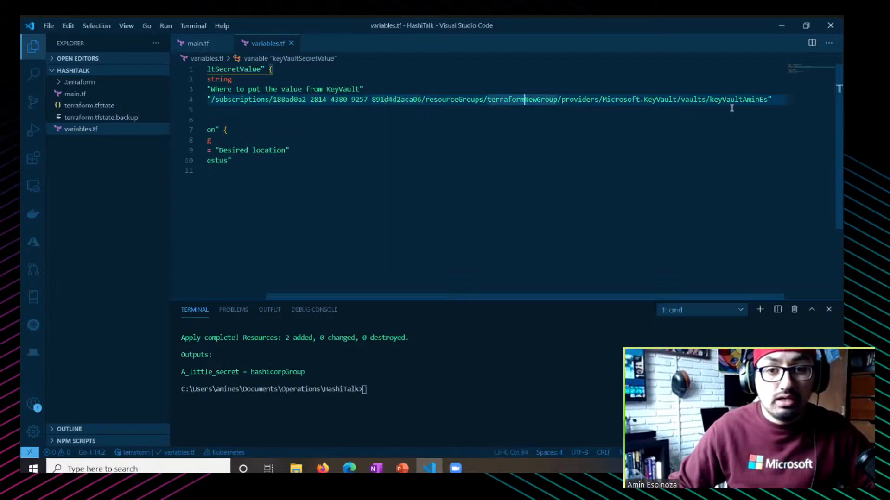
pyautogui.moveTo(443, 298); pyautogui.dragTo(209, 300)
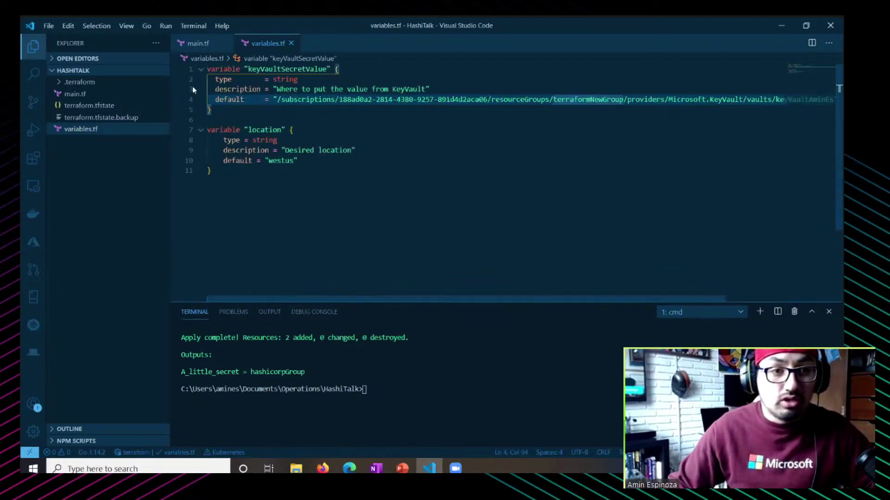
pyautogui.click(198, 43)
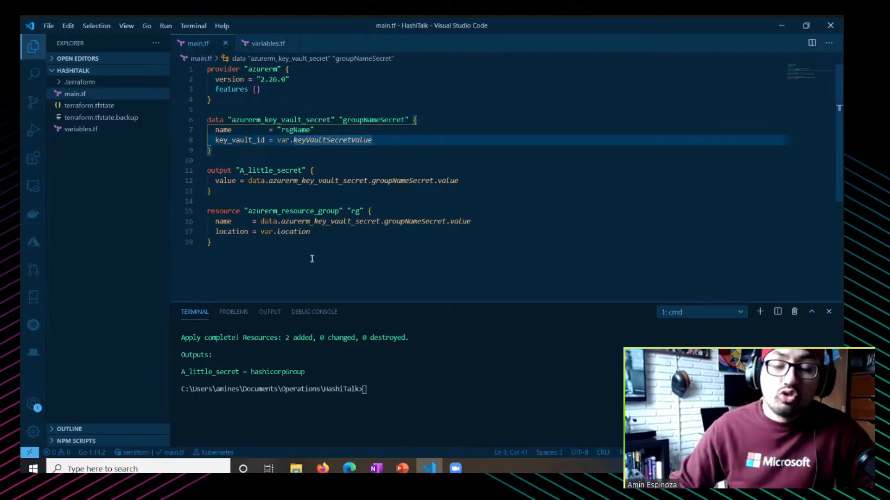
# - Clear the terminal with cls, run terraform init and then terraform plan
pyautogui.click(392, 401)
pyautogui.write('cls')
pyautogui.press('Return')
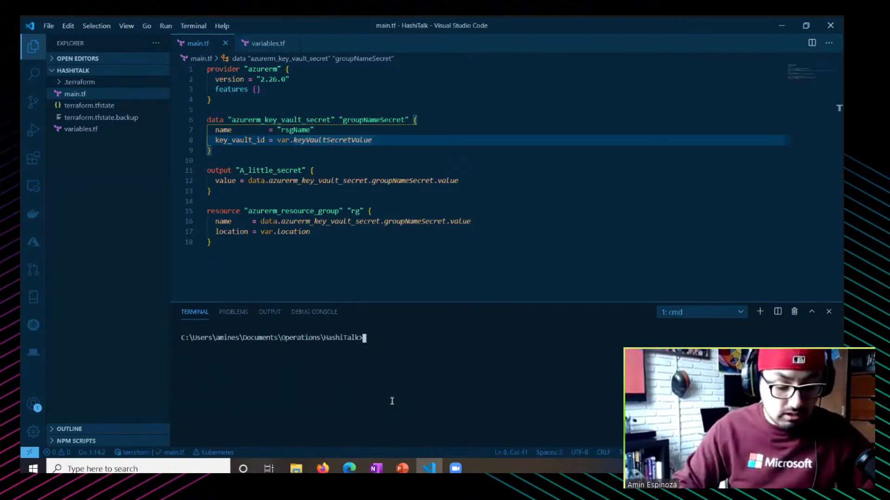
pyautogui.write('terra')
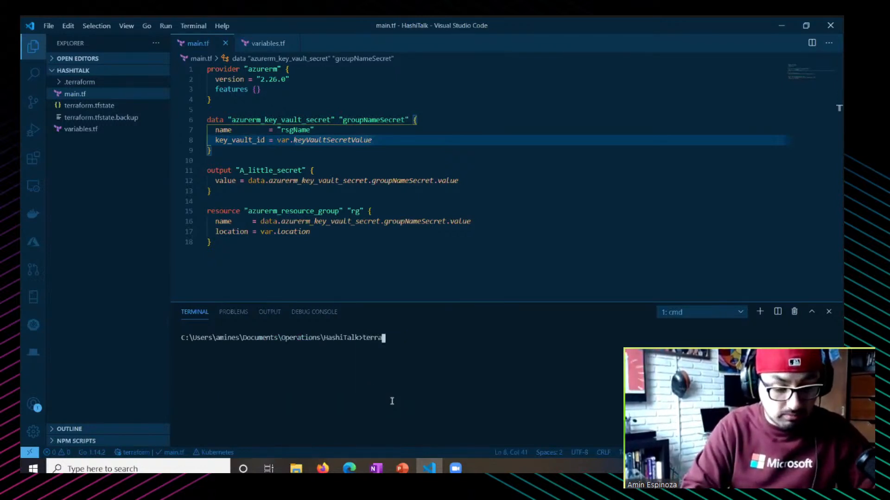
pyautogui.write('form init')
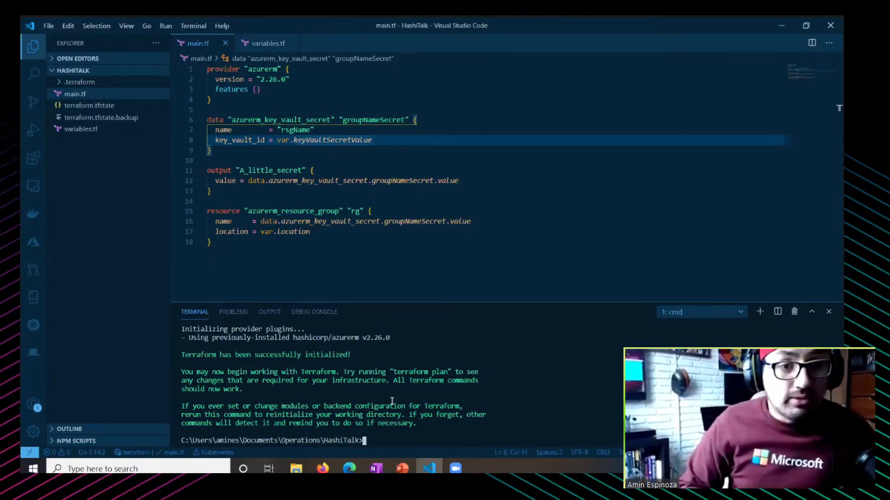
pyautogui.write('terraform plan')
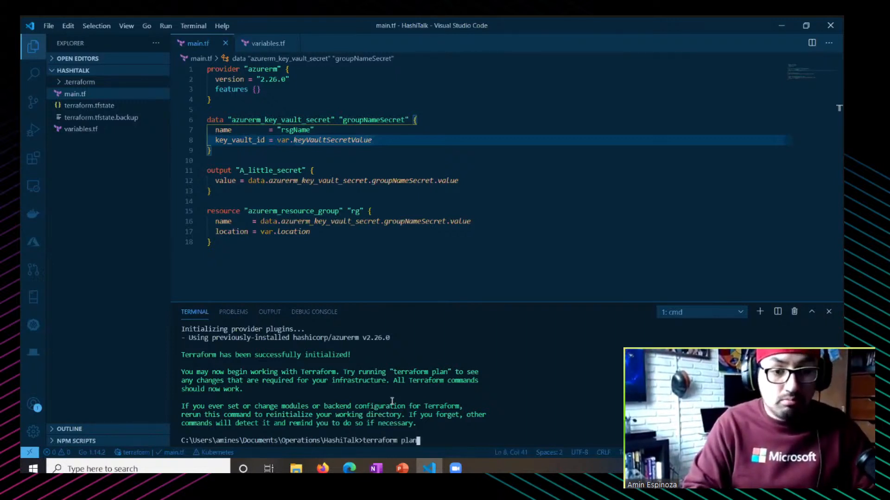
pyautogui.press('Return')
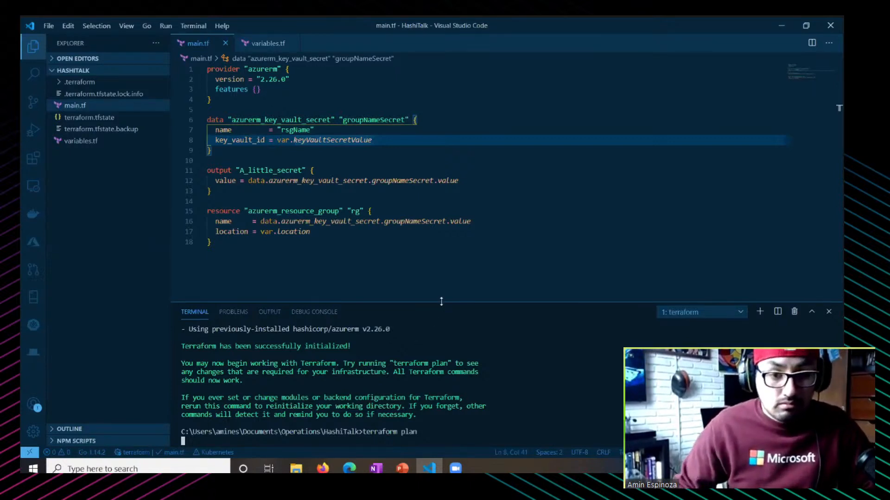
# - Enlarge the terminal and select the plan summary: 1 to add, 1 to destroy
pyautogui.moveTo(443, 303); pyautogui.dragTo(441, 200)
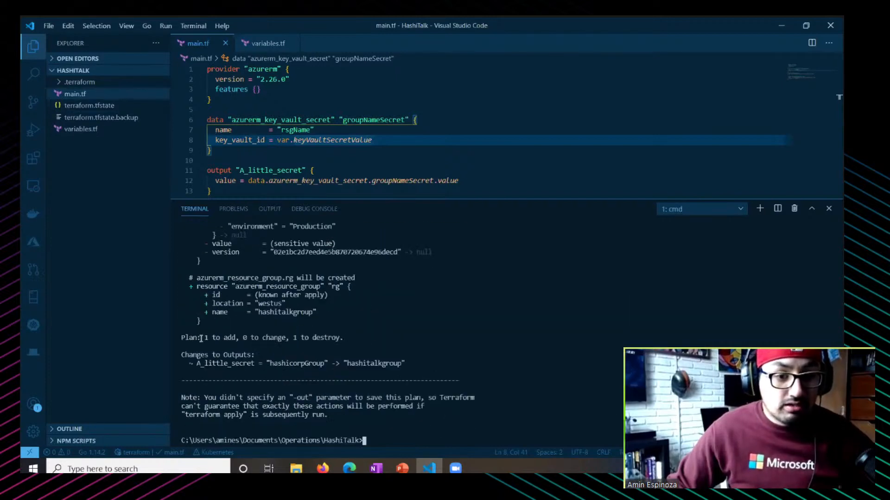
pyautogui.moveTo(205, 338); pyautogui.dragTo(340, 338)
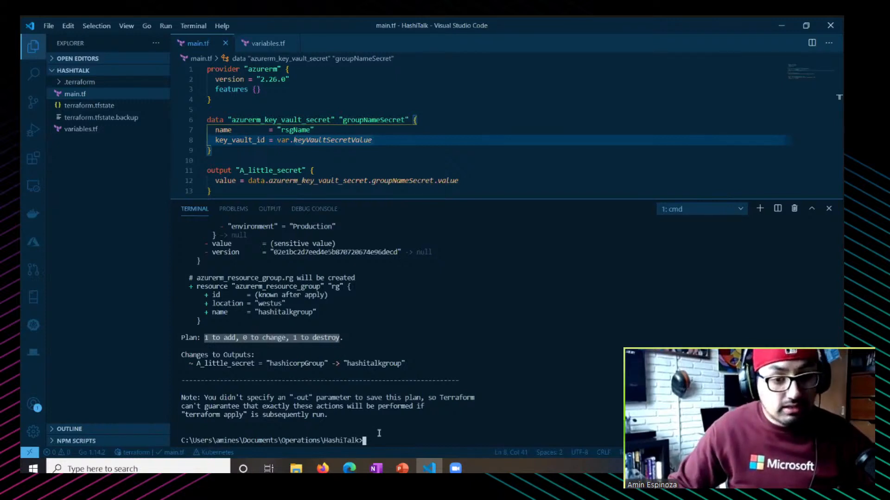
pyautogui.write('terra')
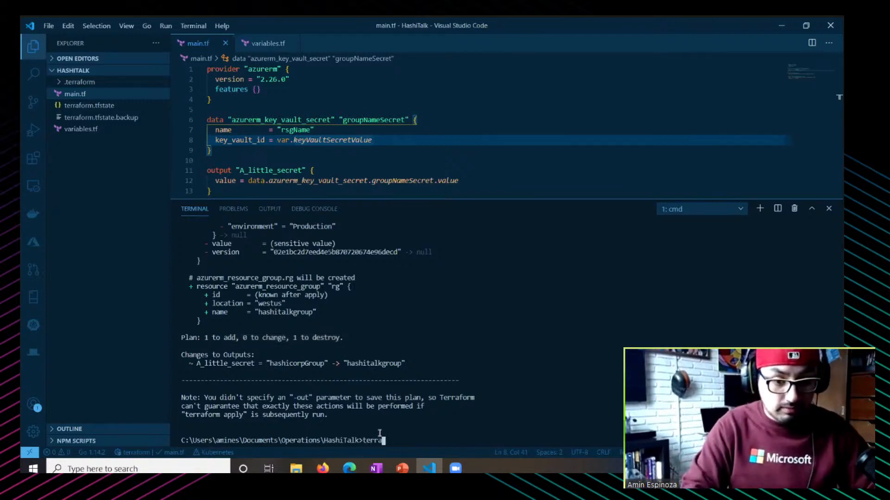
pyautogui.write('form apply')
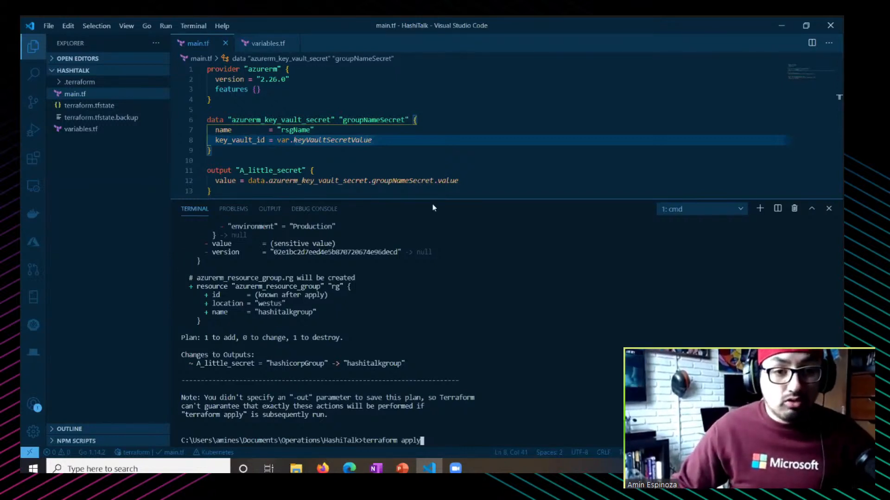
# - Hide the terminal and highlight the secret value expression in the output block on line 12
pyautogui.moveTo(434, 199); pyautogui.dragTo(434, 445)
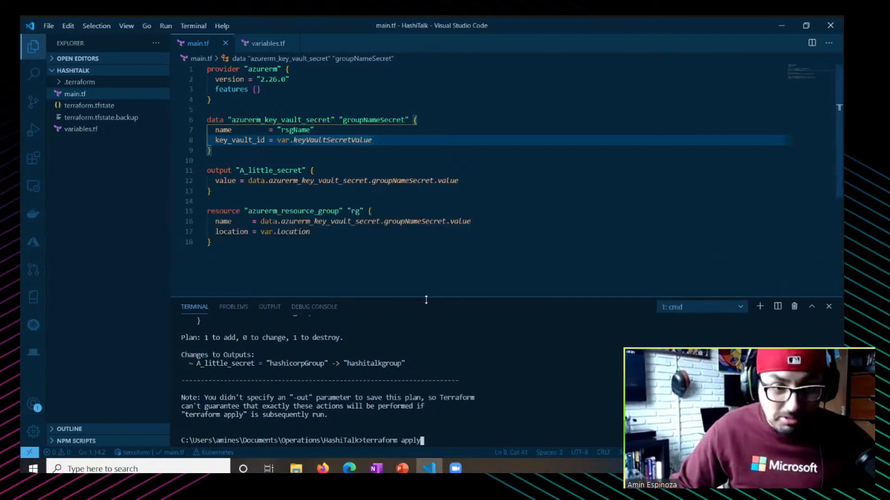
pyautogui.click(208, 171)
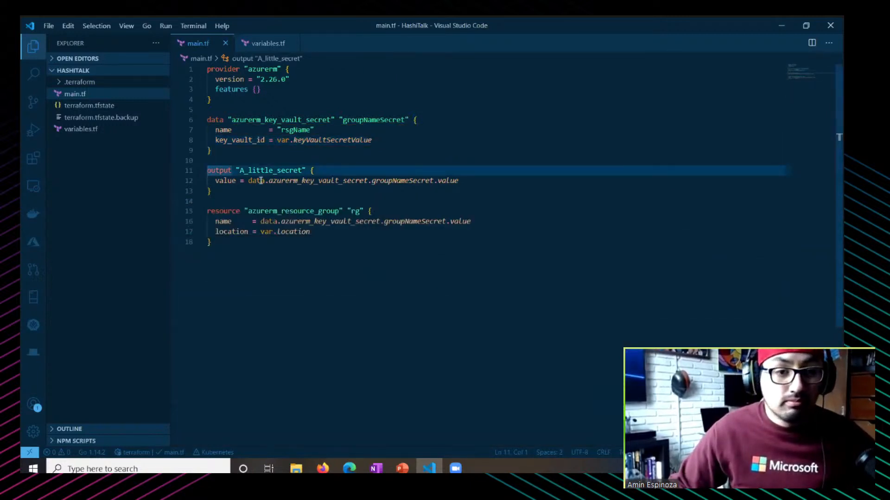
pyautogui.click(229, 182)
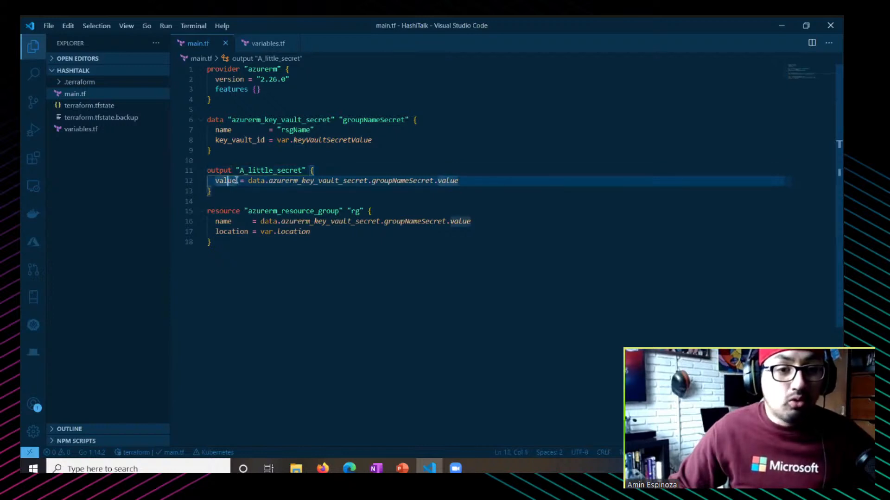
pyautogui.moveTo(247, 180); pyautogui.dragTo(469, 182)
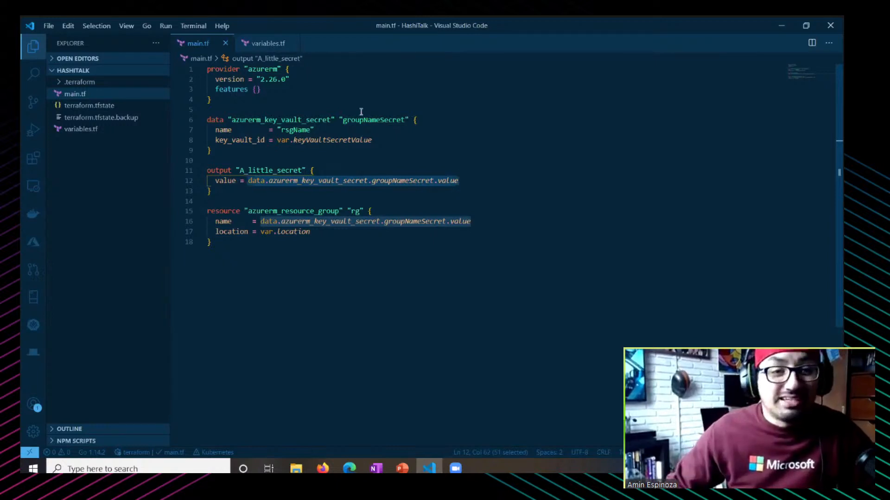
pyautogui.click(239, 194)
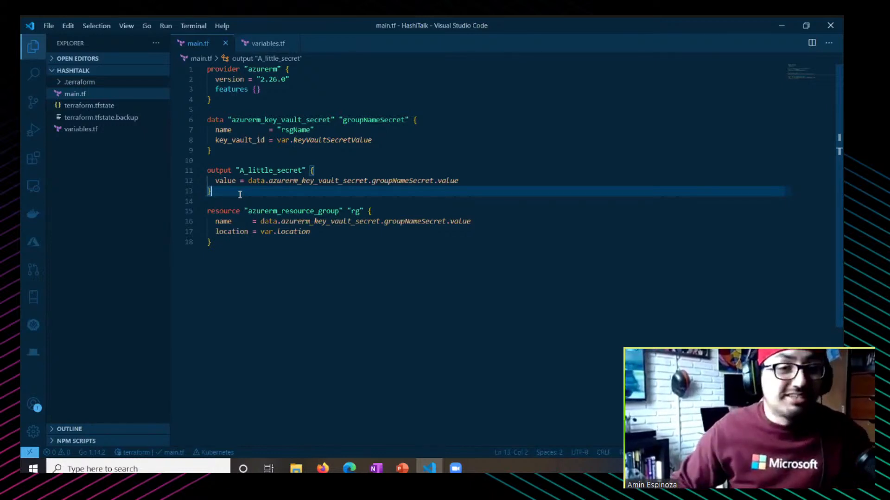
# - Start a new terminal, highlight the A_little_secret output name, and run terraform apply
pyautogui.click(190, 26)
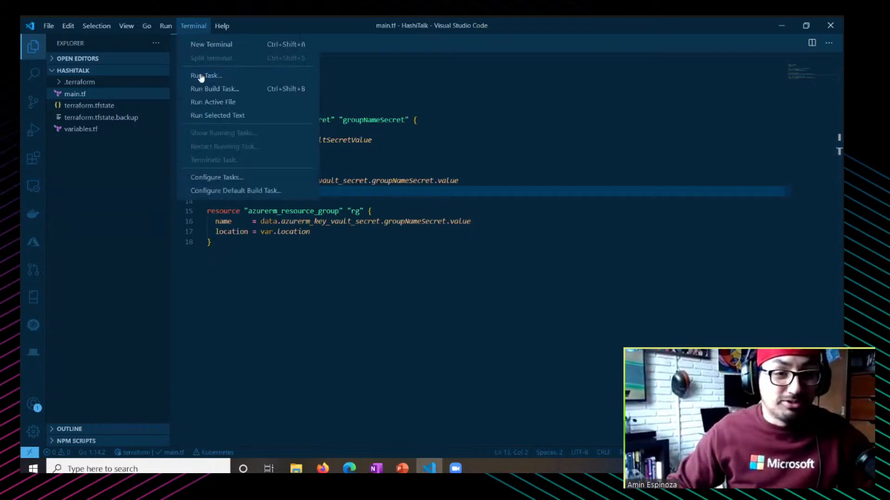
pyautogui.click(203, 46)
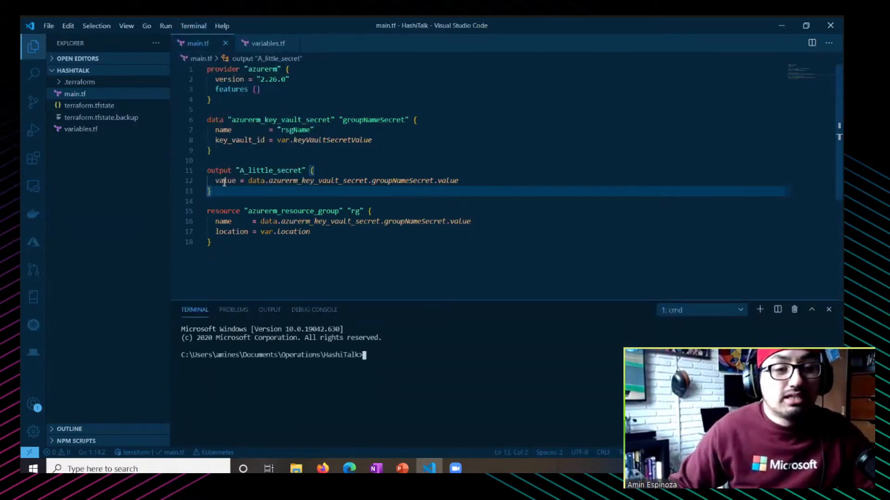
pyautogui.doubleClick(261, 170)
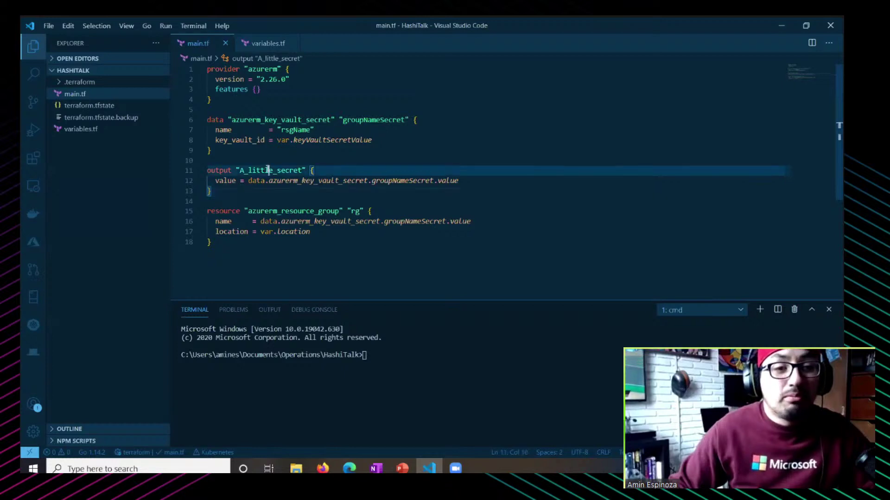
pyautogui.click(252, 195)
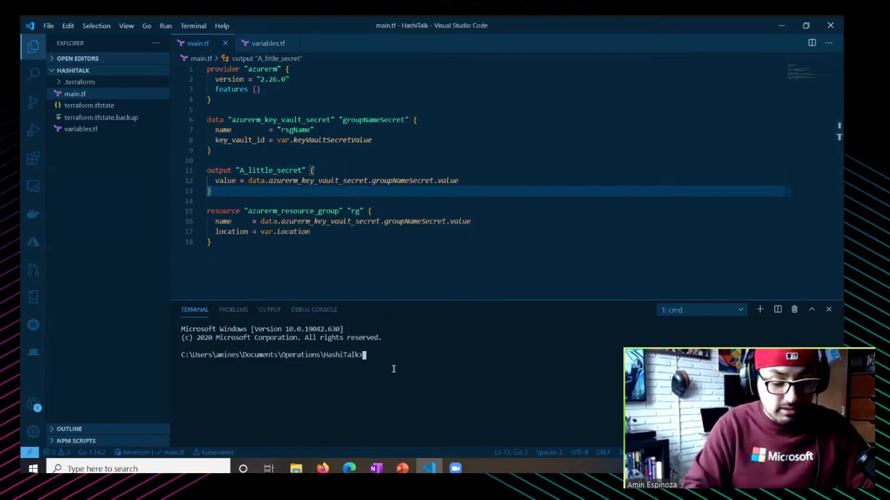
pyautogui.write('terraf')
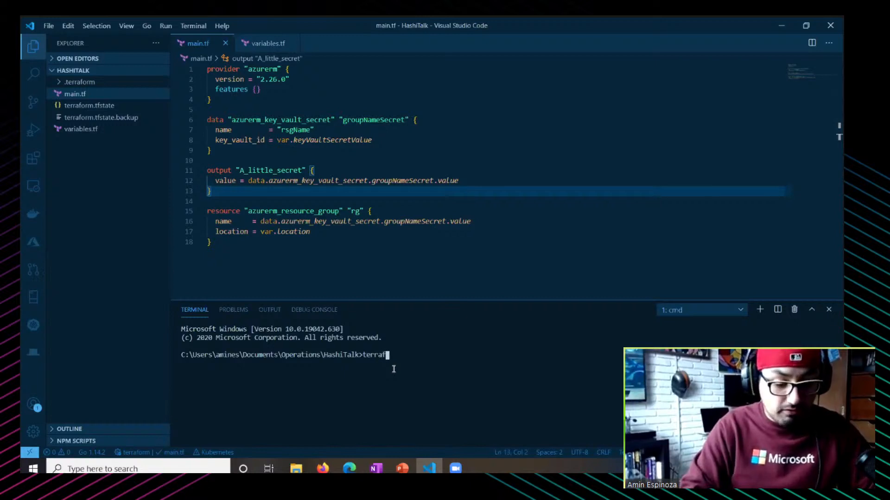
pyautogui.write('orm apply')
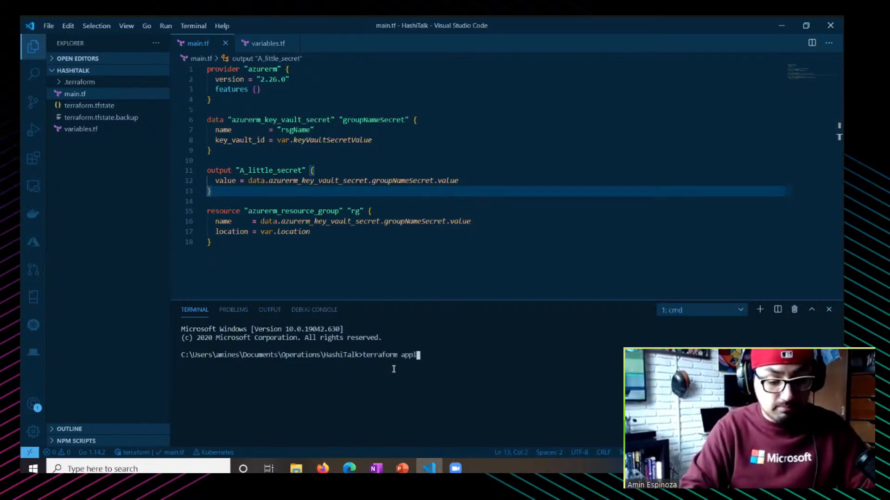
pyautogui.press('Return')
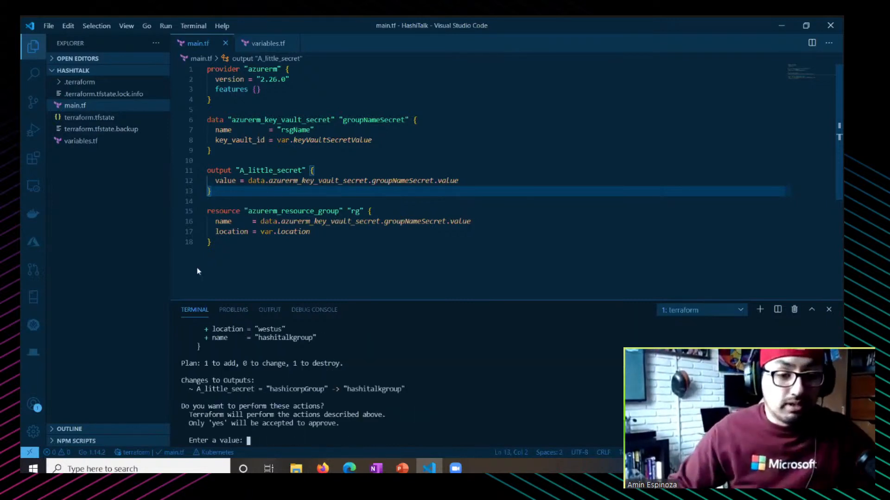
pyautogui.write('yes')
# - Approve the apply and highlight the result (1 added, 1 destroyed) and the hashitalkgroup output value
pyautogui.press('Return')
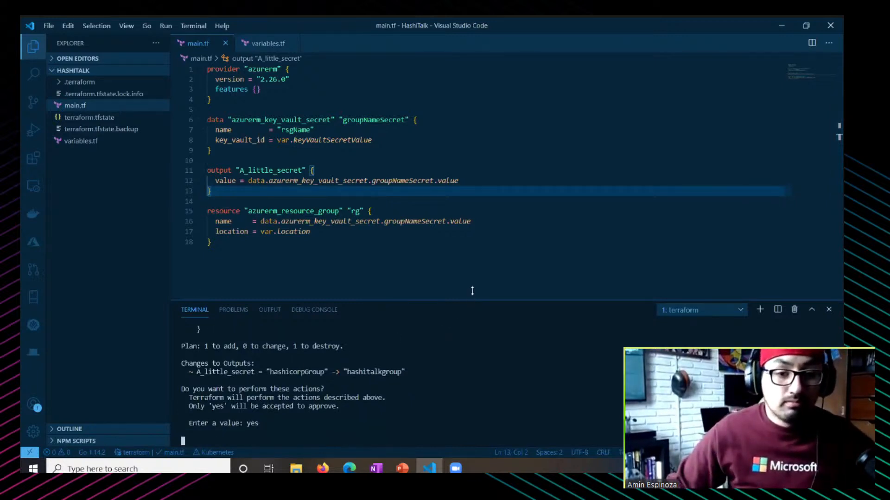
pyautogui.moveTo(473, 304); pyautogui.dragTo(477, 250)
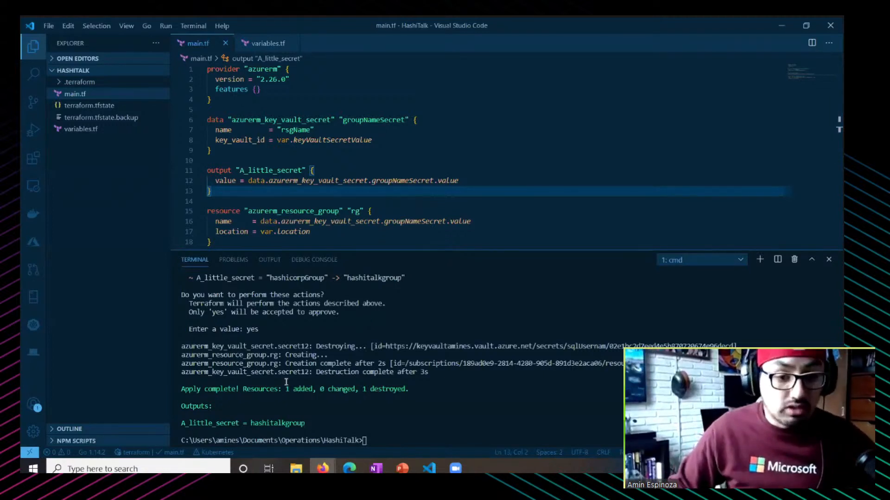
pyautogui.moveTo(286, 388); pyautogui.dragTo(405, 389)
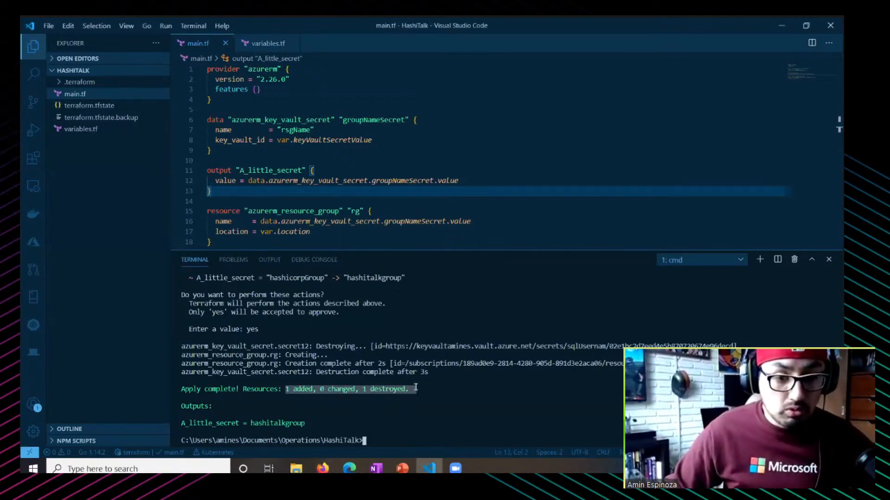
pyautogui.click(322, 402)
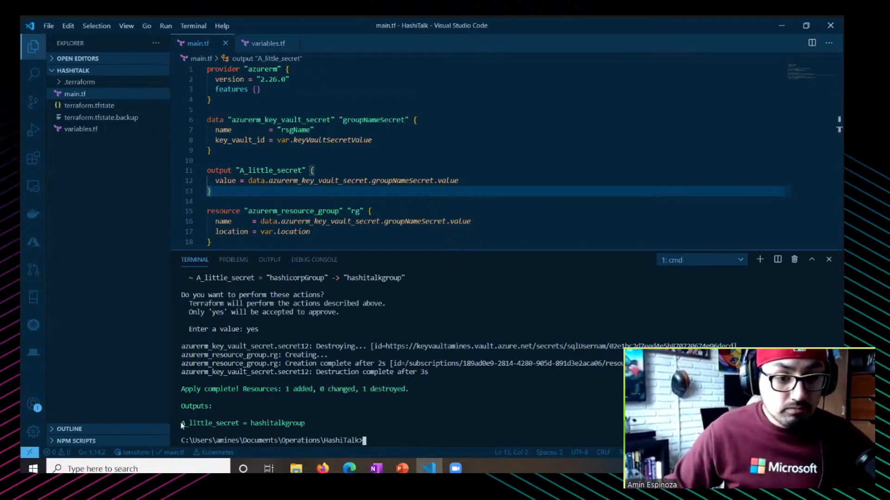
pyautogui.moveTo(249, 423); pyautogui.dragTo(322, 426)
# - In the Azure portal, refresh the resource groups list and confirm hashitalkgroup exists in its overview
pyautogui.click(323, 469)
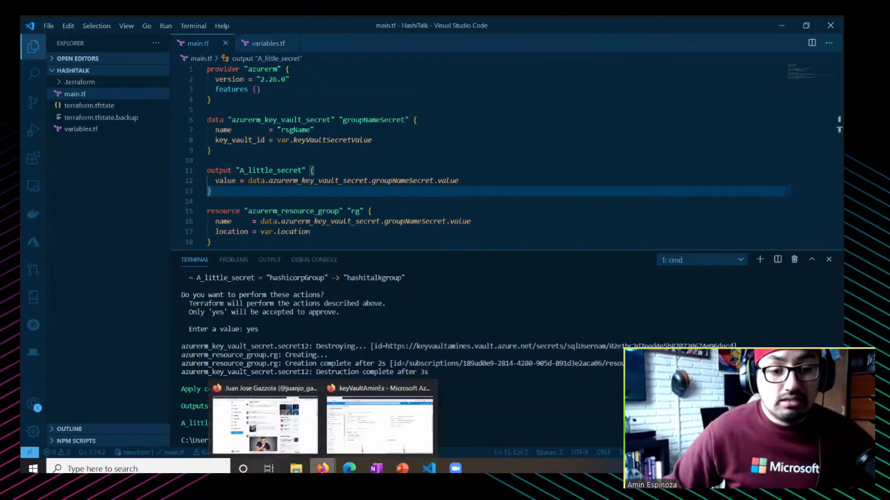
pyautogui.click(327, 404)
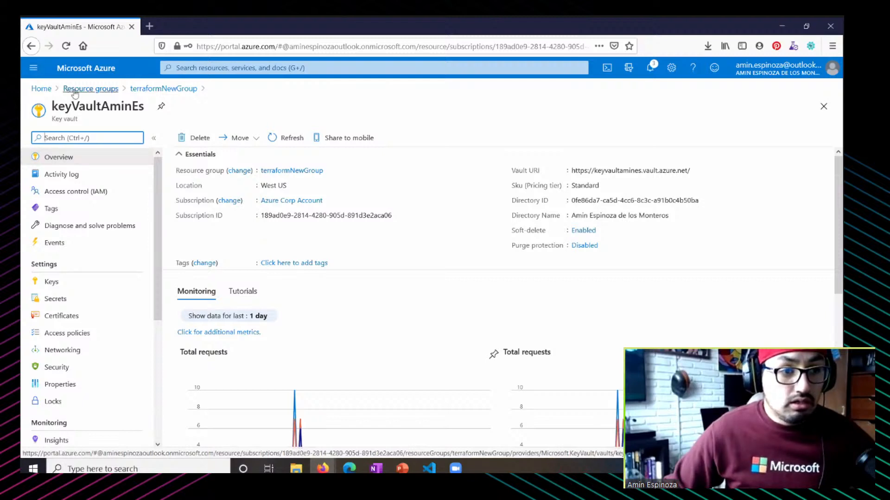
pyautogui.click(89, 89)
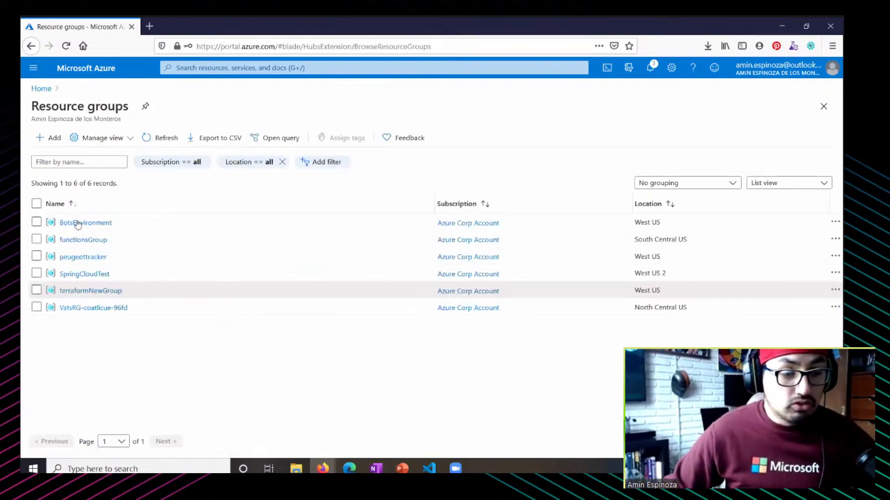
pyautogui.click(166, 138)
pyautogui.click(81, 256)
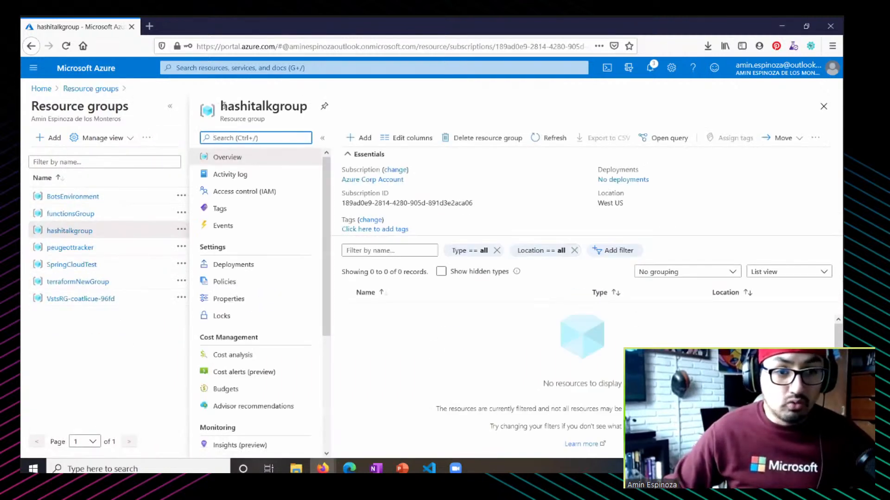
pyautogui.moveTo(221, 106); pyautogui.dragTo(308, 106)
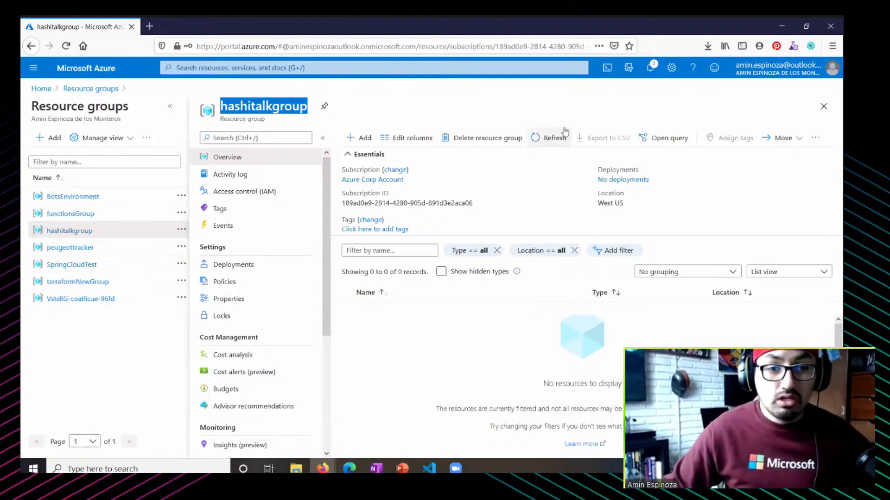
pyautogui.click(559, 99)
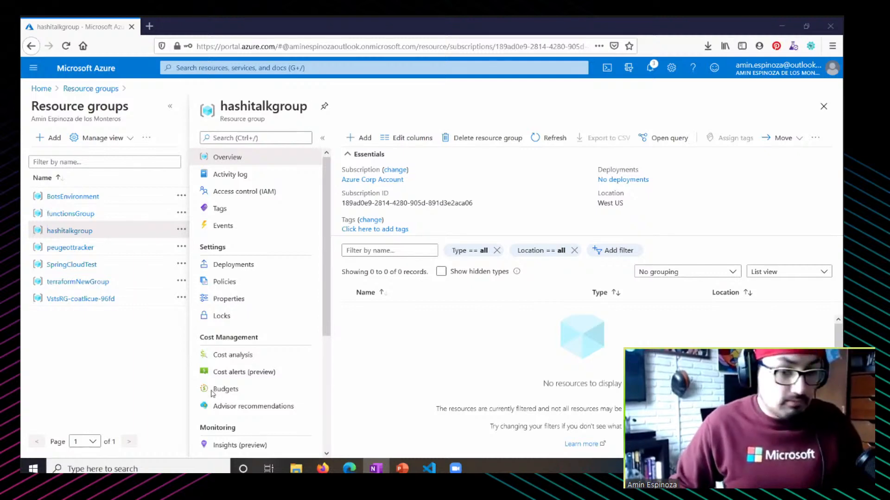
# - Paste the azurerm_key_vault_secret "secret12" block into main.tf after the output block
pyautogui.click(428, 469)
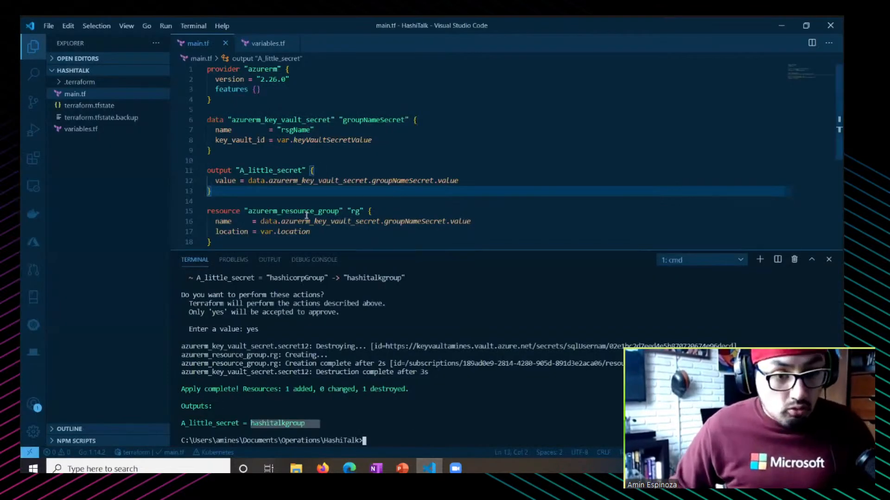
pyautogui.moveTo(388, 250); pyautogui.dragTo(388, 336)
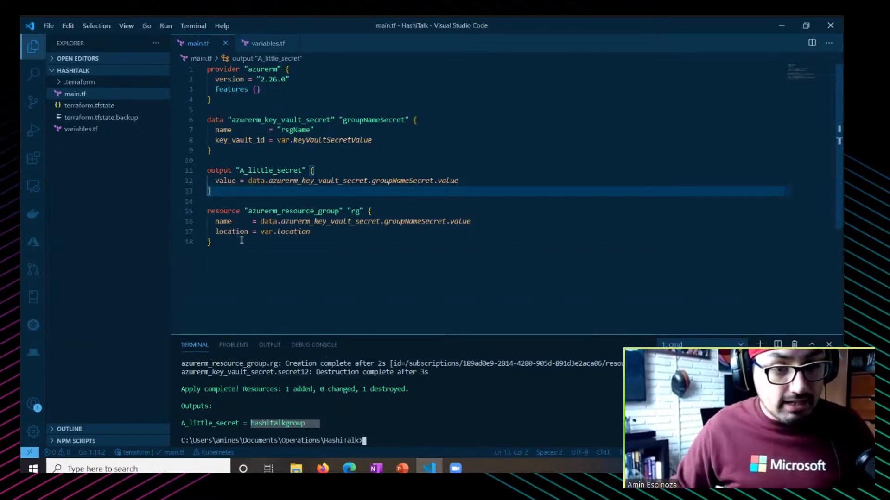
pyautogui.press('Return')
pyautogui.press('Return')
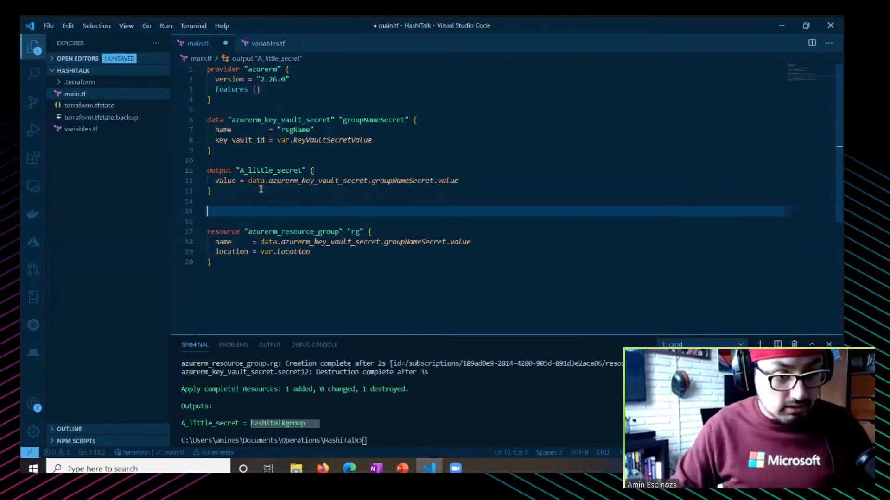
pyautogui.hotkey('ctrl', 'v')
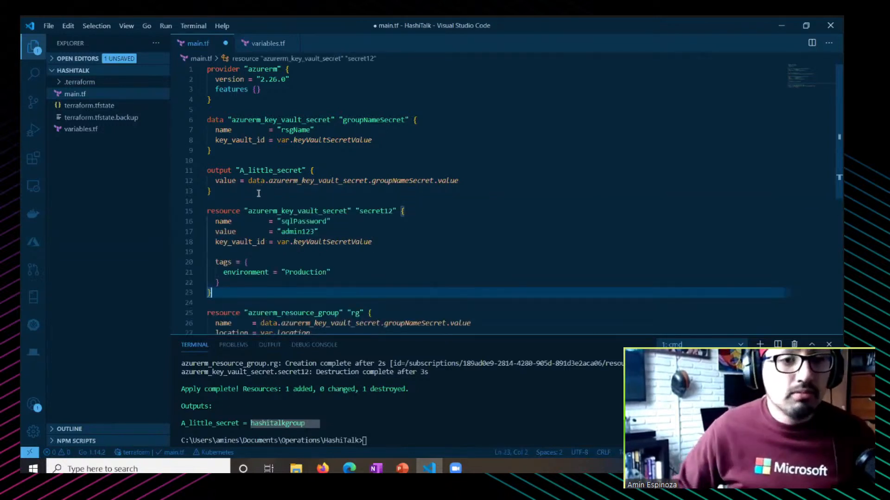
pyautogui.scroll(-2, 246, 202)
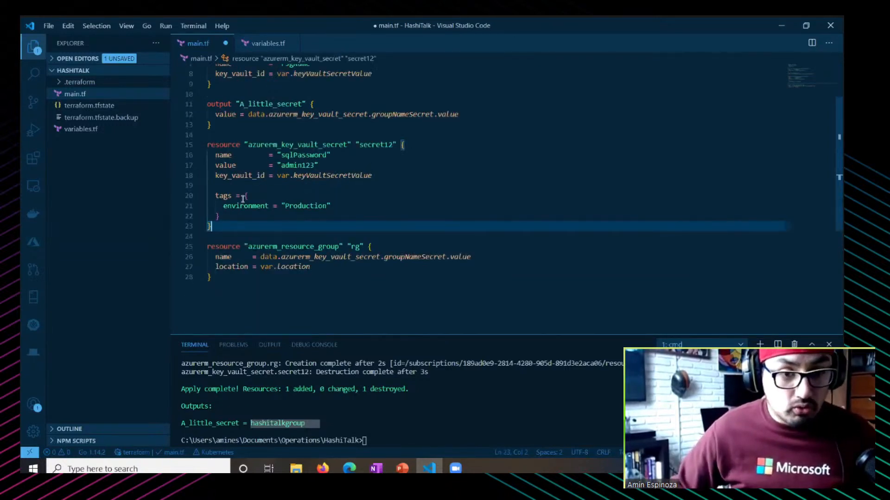
pyautogui.doubleClick(291, 144)
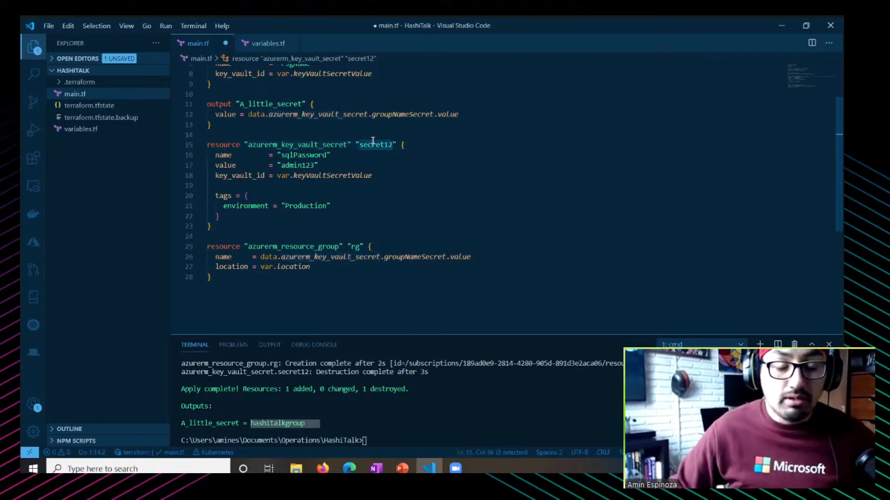
pyautogui.click(297, 154)
pyautogui.doubleClick(296, 154)
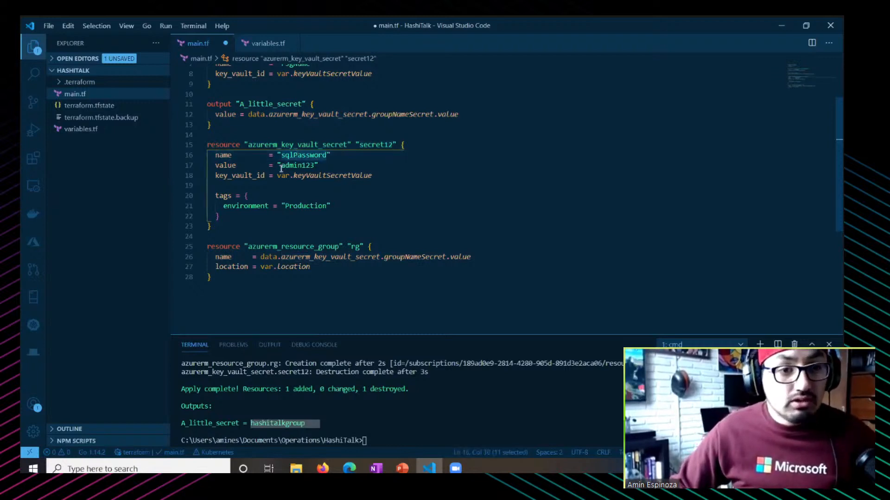
pyautogui.click(278, 165)
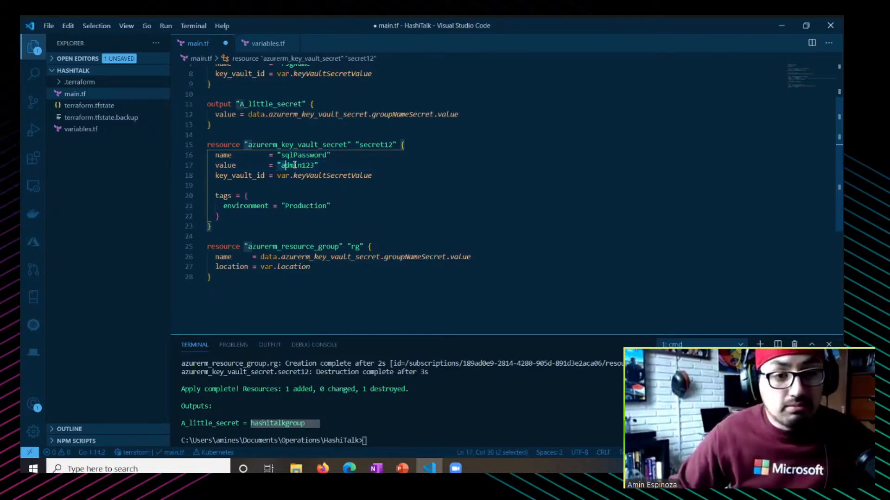
pyautogui.moveTo(292, 165); pyautogui.dragTo(322, 164)
pyautogui.scroll(3, 315, 191)
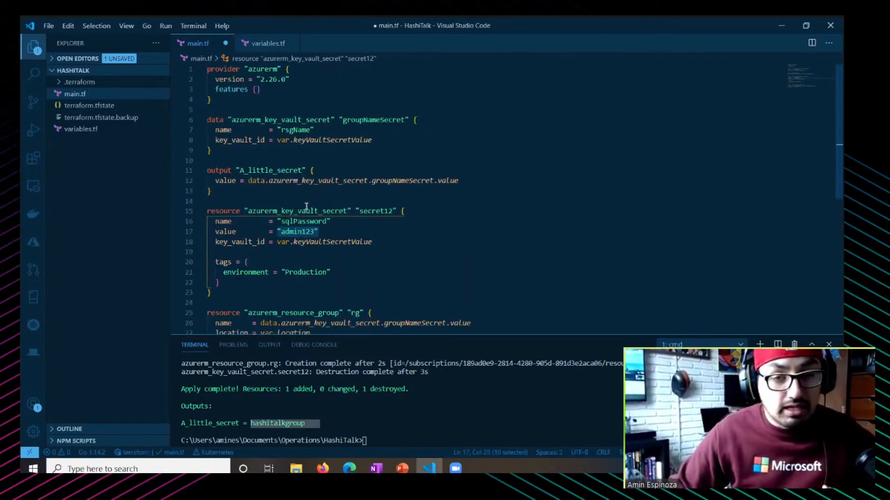
pyautogui.scroll(-2, 306, 207)
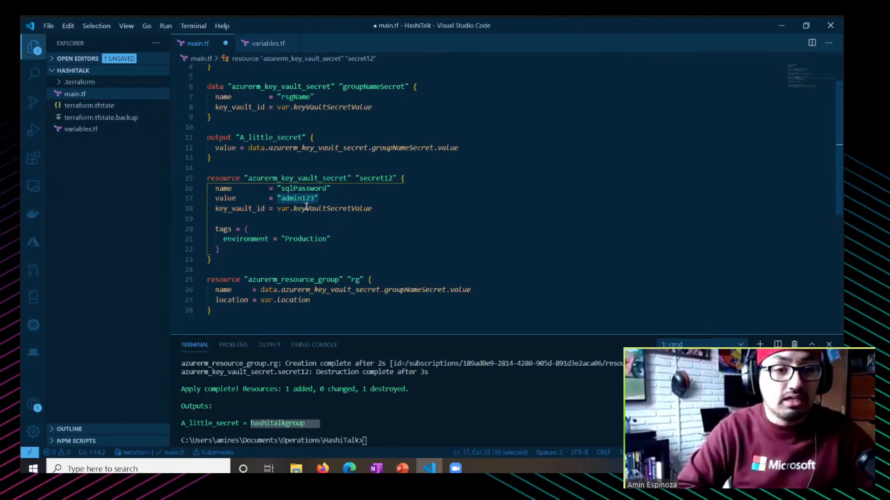
pyautogui.click(270, 229)
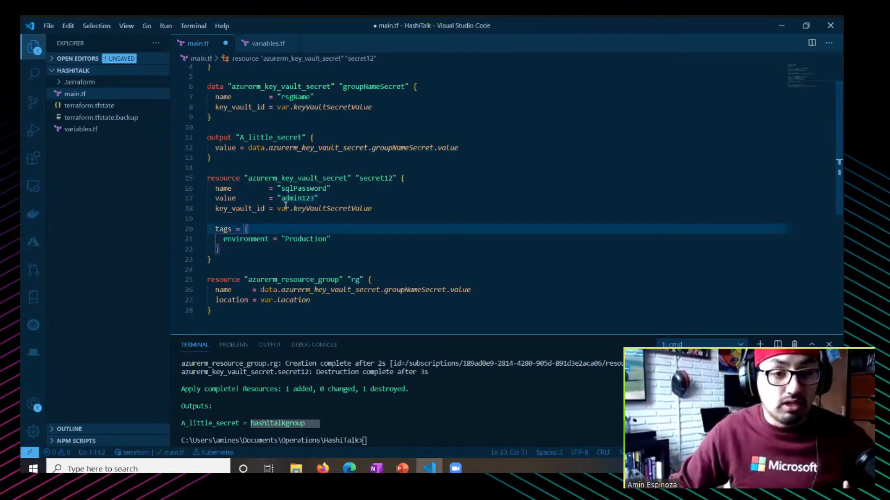
pyautogui.doubleClick(301, 188)
pyautogui.doubleClick(297, 198)
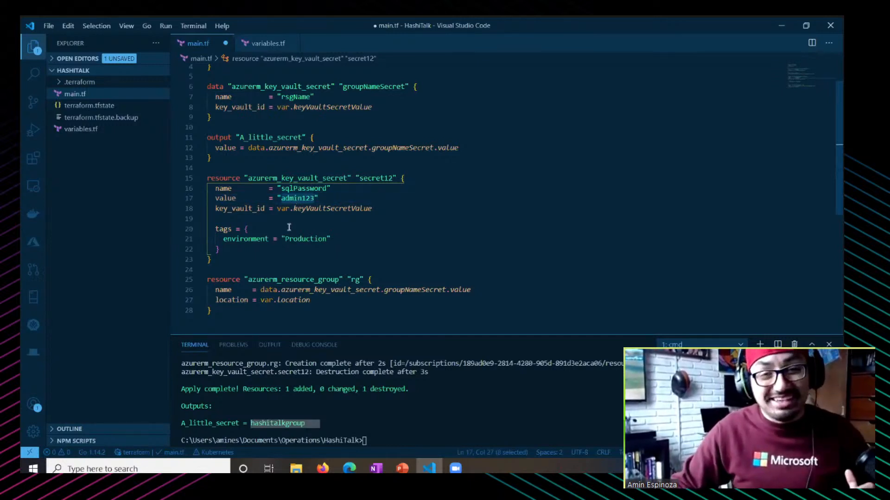
pyautogui.click(316, 198)
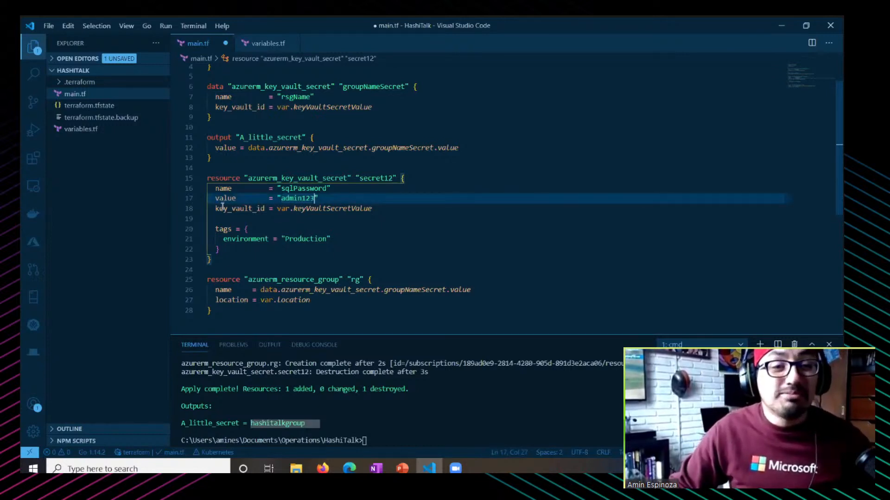
pyautogui.moveTo(216, 209); pyautogui.dragTo(269, 208)
pyautogui.click(281, 208)
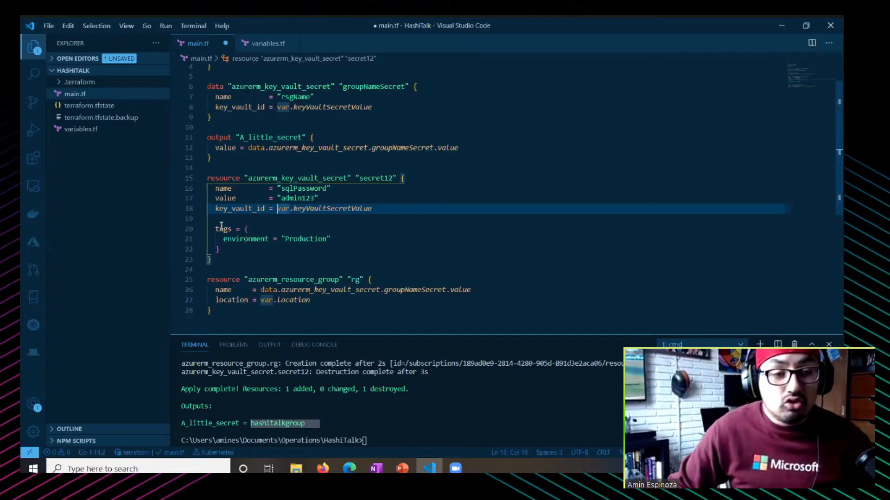
# - Replace the Production tag value with Developing and save main.tf
pyautogui.doubleClick(295, 239)
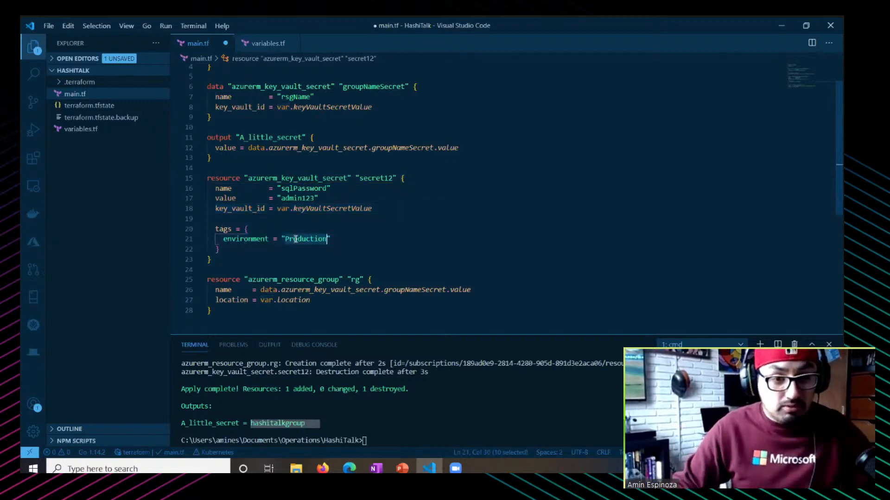
pyautogui.write('Developing')
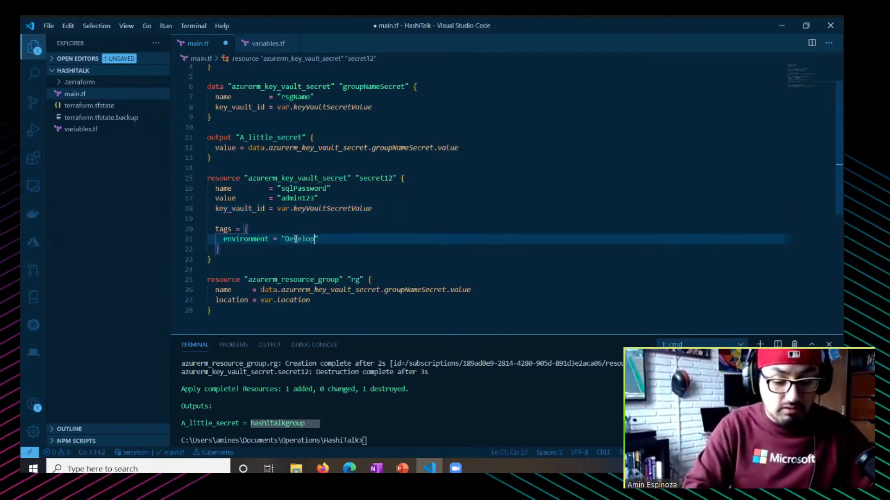
pyautogui.hotkey('ctrl', 's')
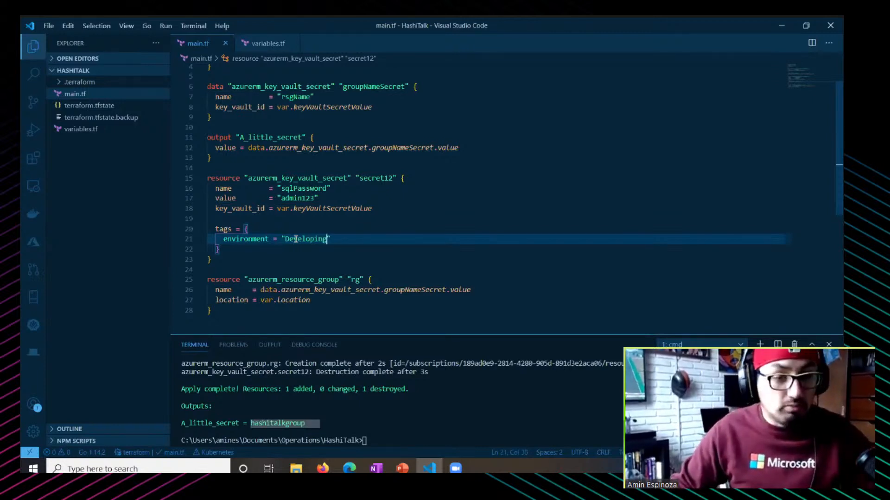
pyautogui.click(299, 260)
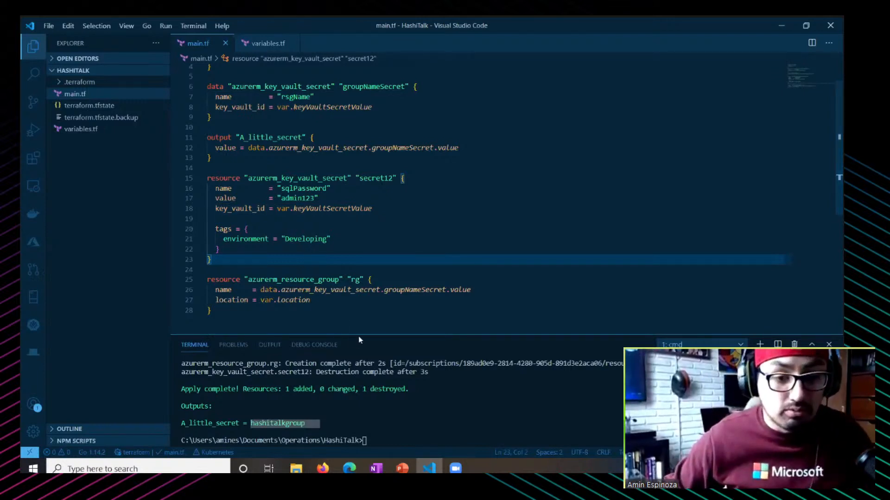
# - Enlarge the terminal and run terraform plan, showing secret12 with tag Developing, 1 to add
pyautogui.moveTo(362, 335); pyautogui.dragTo(368, 309)
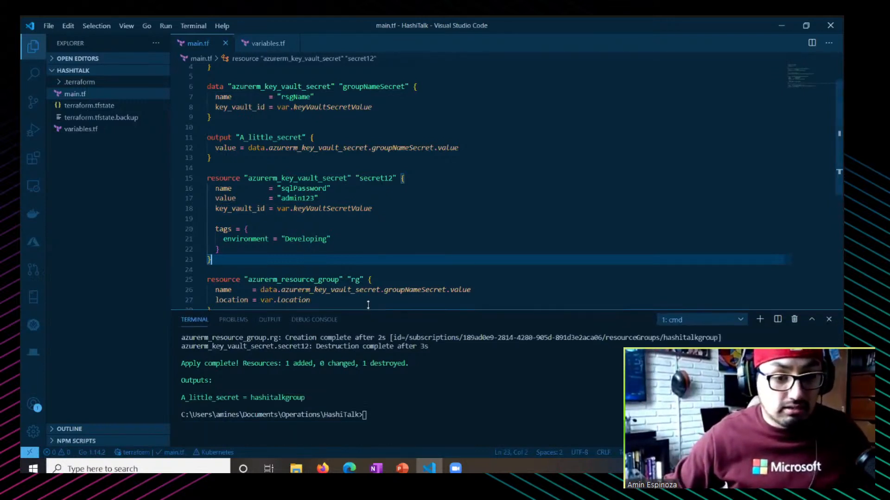
pyautogui.click(372, 376)
pyautogui.write('terraform plan')
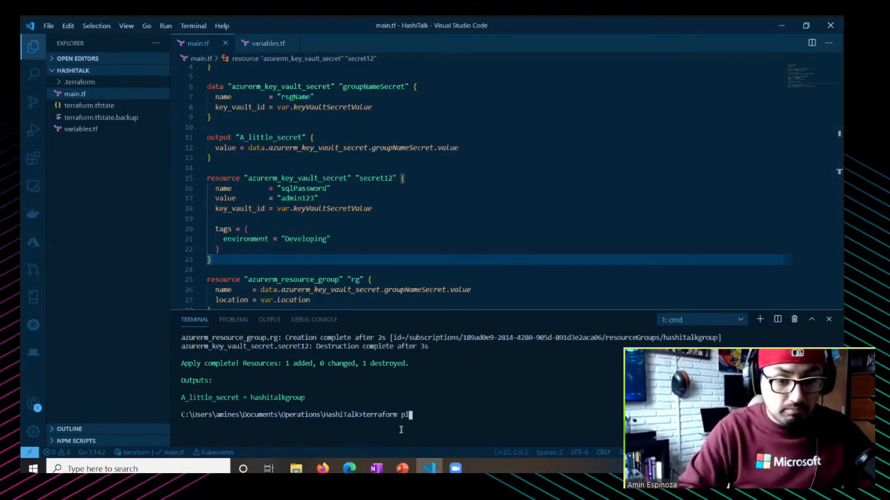
pyautogui.press('Return')
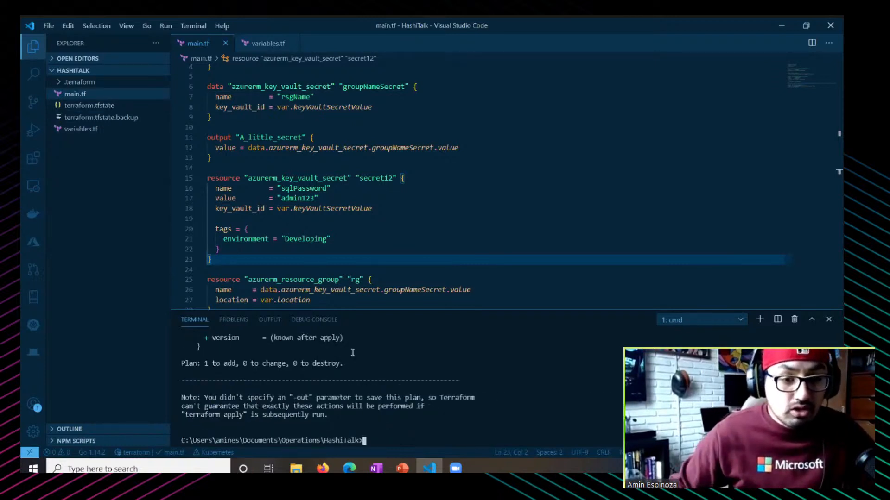
pyautogui.moveTo(428, 309); pyautogui.dragTo(429, 267)
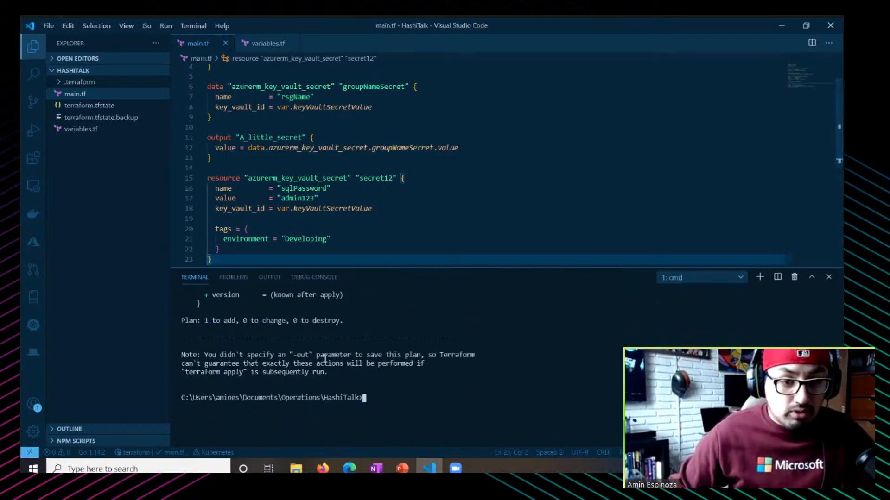
pyautogui.scroll(3, 318, 362)
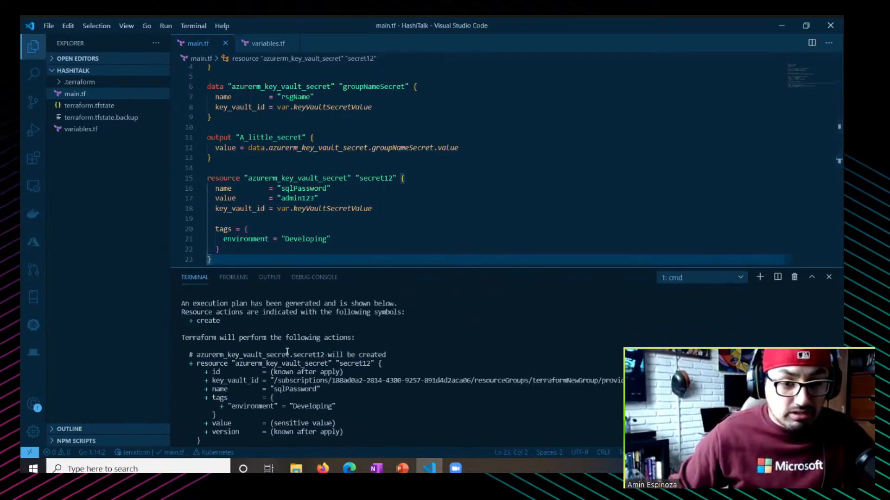
pyautogui.scroll(-3, 219, 355)
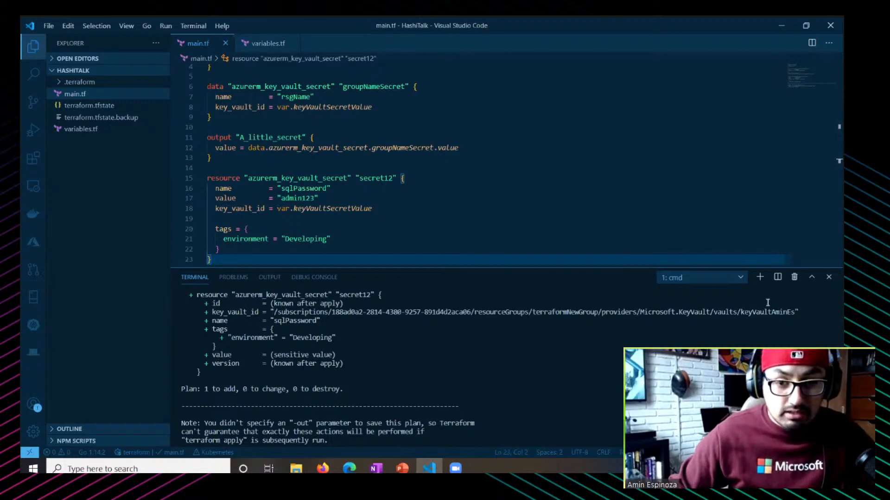
pyautogui.scroll(-3, 370, 349)
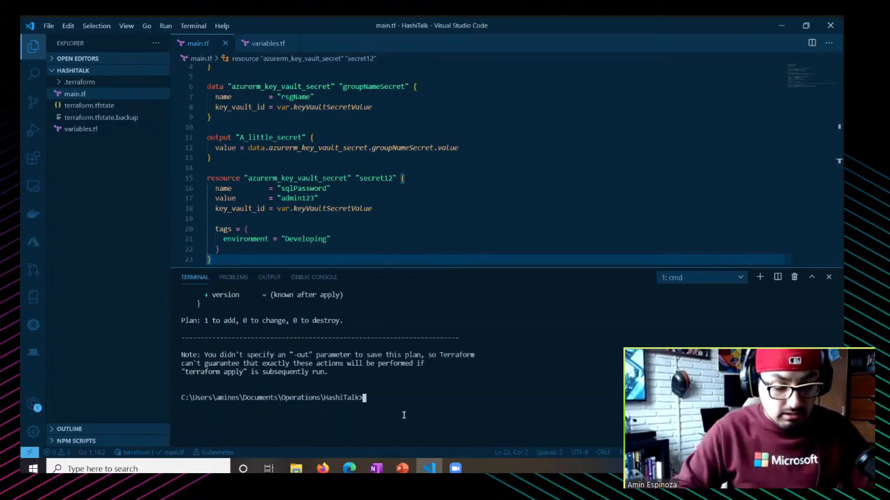
pyautogui.write('te')
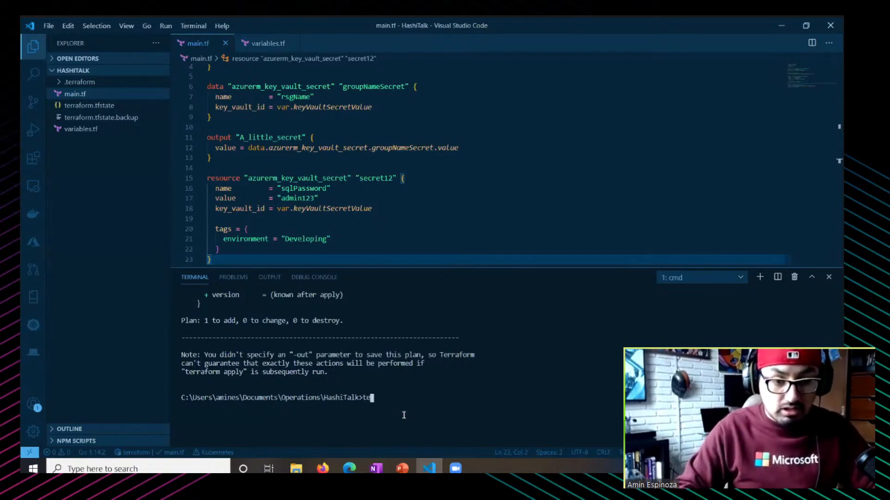
pyautogui.write('rraford')
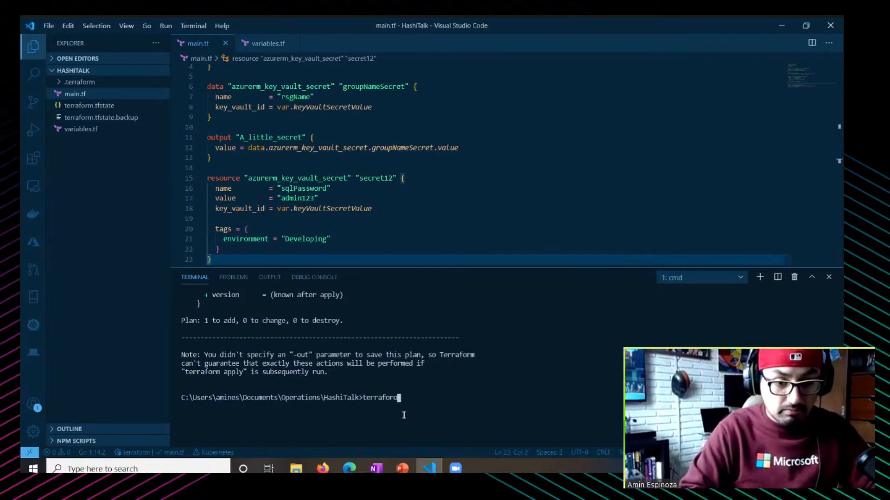
pyautogui.write(' apply')
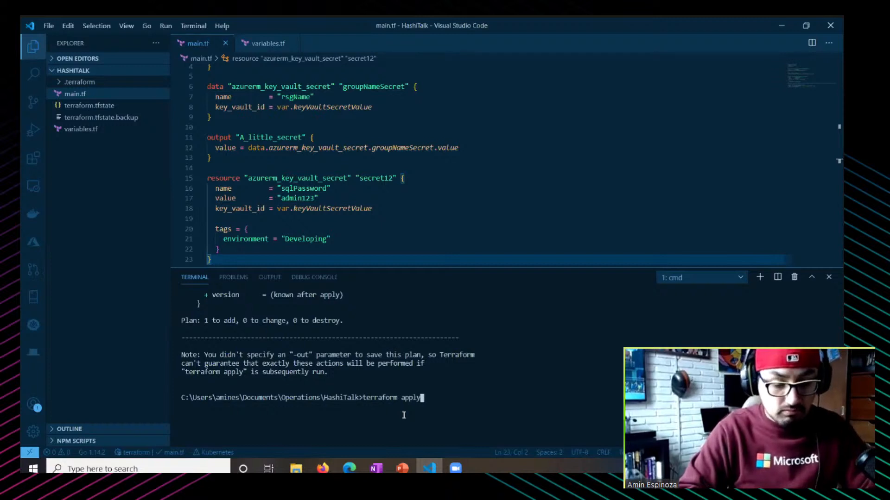
# - Run terraform apply, confirm with yes, and highlight the creation time once secret12 is added
pyautogui.press('Return')
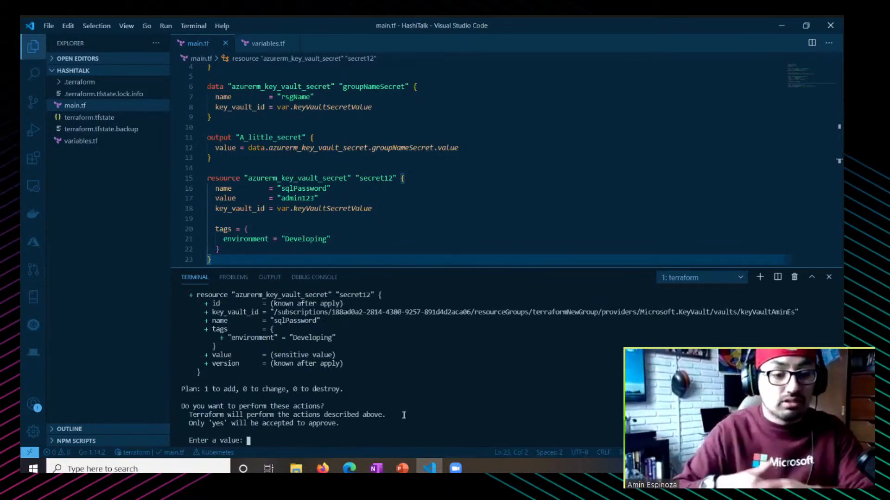
pyautogui.write('yes')
pyautogui.press('Return')
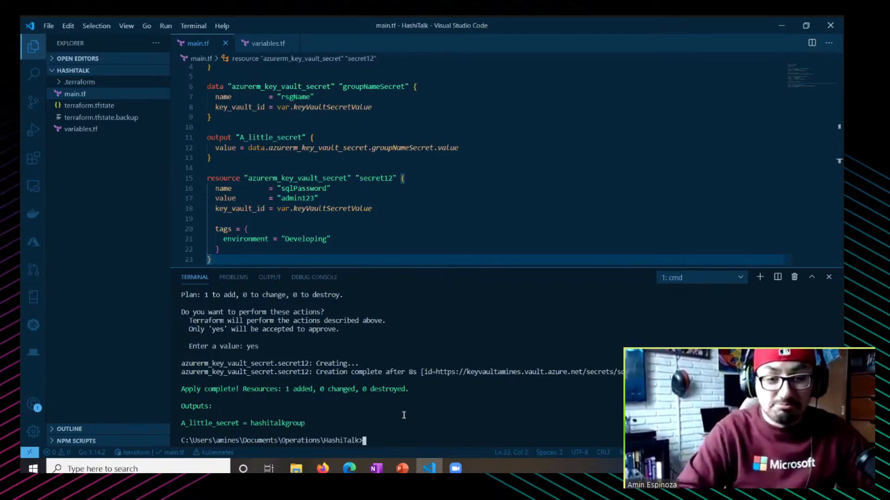
pyautogui.moveTo(382, 374); pyautogui.dragTo(431, 372)
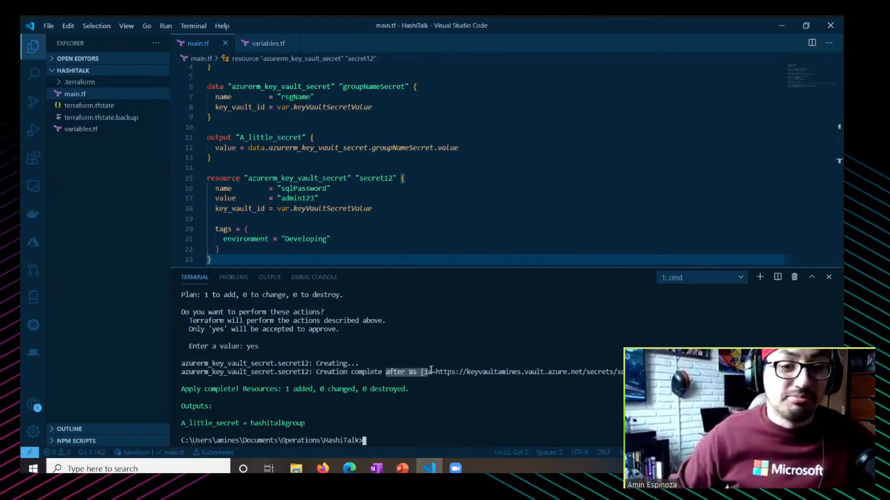
pyautogui.click(340, 415)
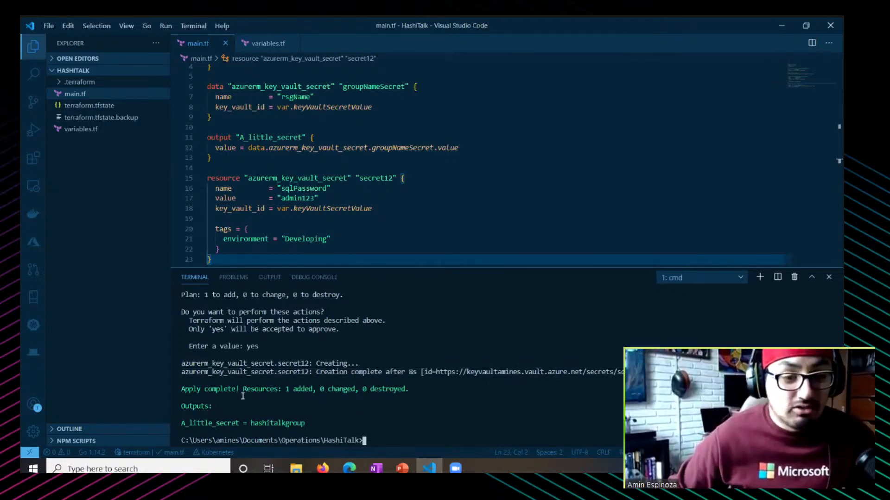
# - In the Azure portal, navigate from terraformNewGroup to keyVaultAminEs and list its secrets
pyautogui.doubleClick(280, 422)
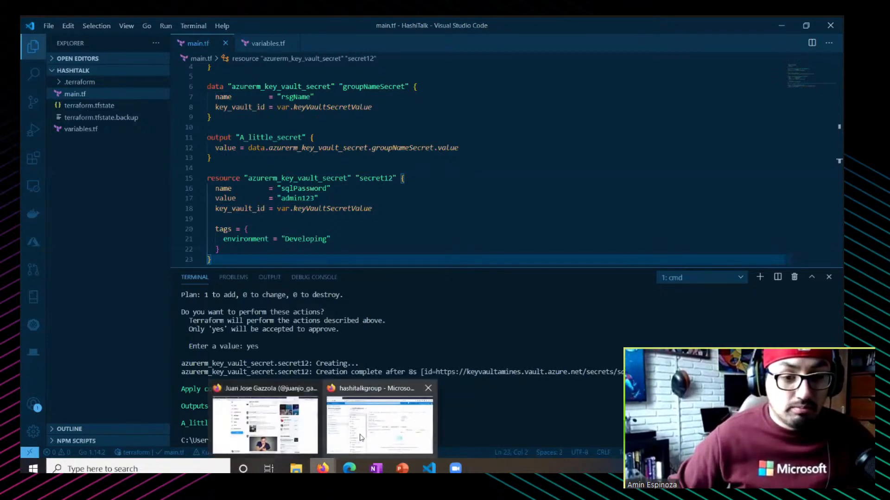
pyautogui.click(322, 469)
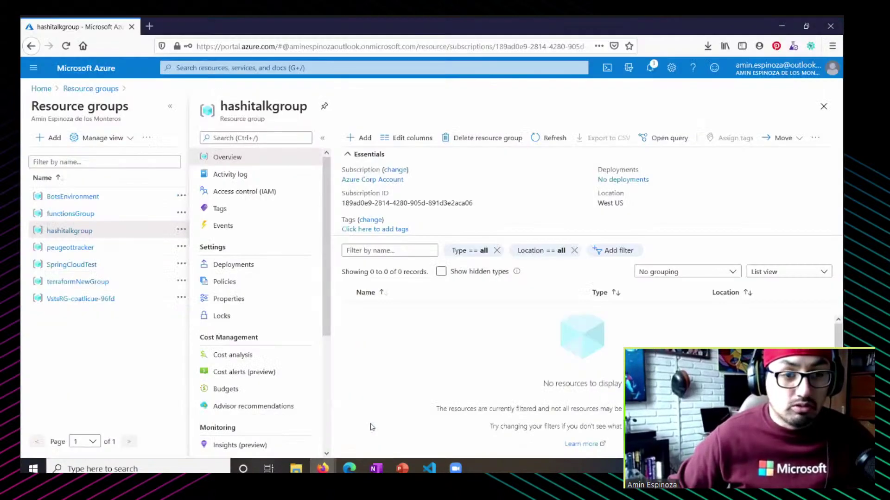
pyautogui.click(76, 281)
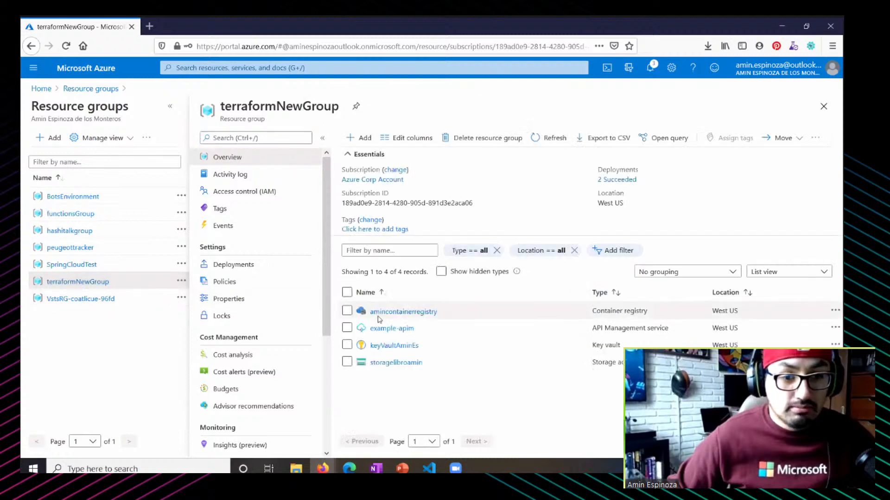
pyautogui.click(394, 345)
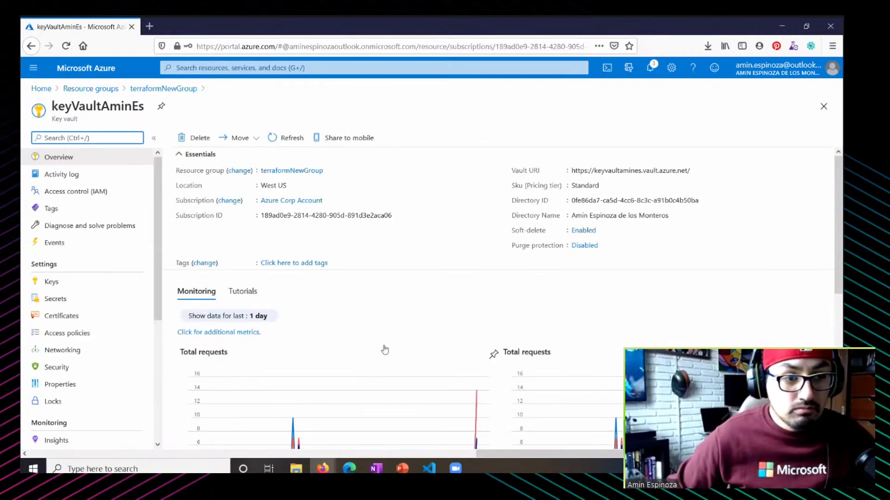
pyautogui.click(56, 299)
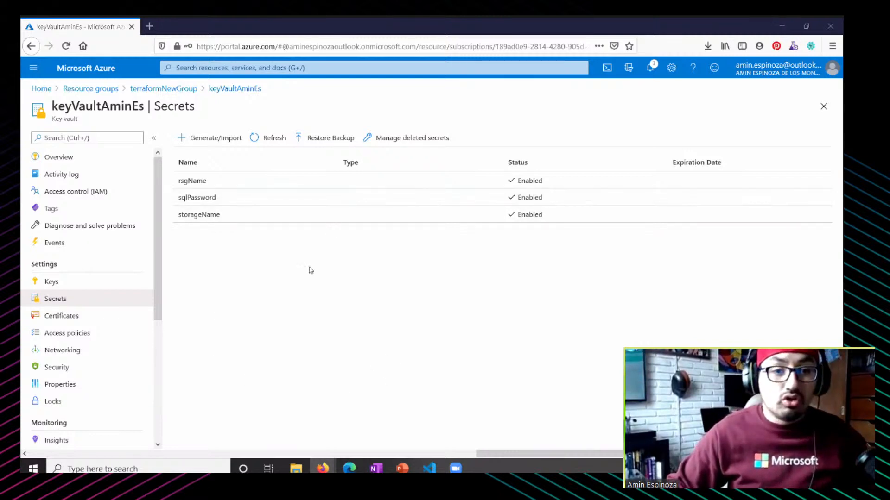
pyautogui.click(186, 200)
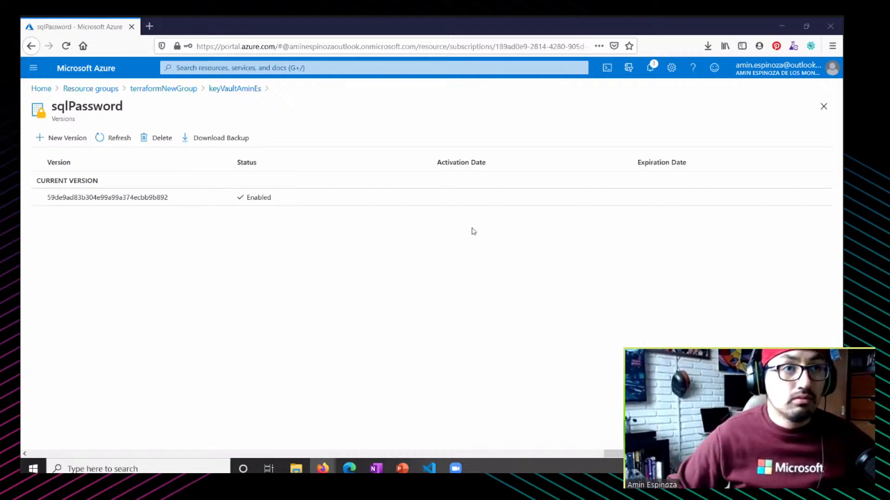
pyautogui.click(148, 201)
pyautogui.scroll(-3, 88, 278)
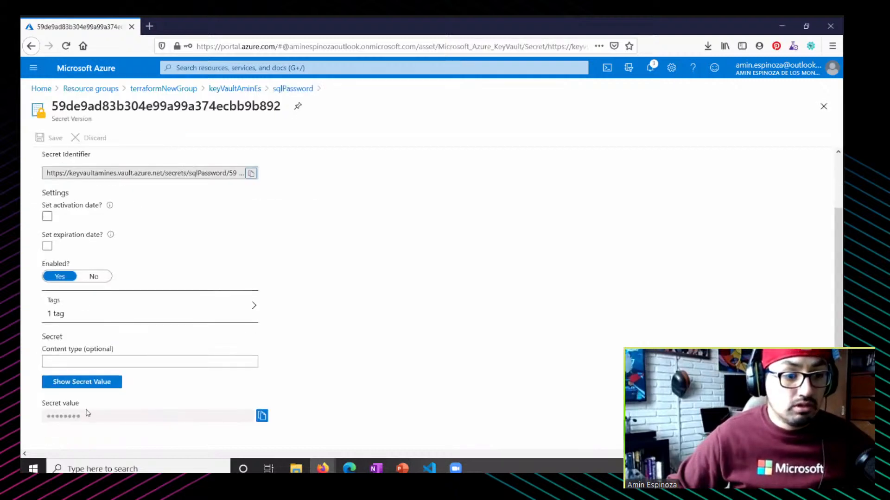
pyautogui.click(82, 382)
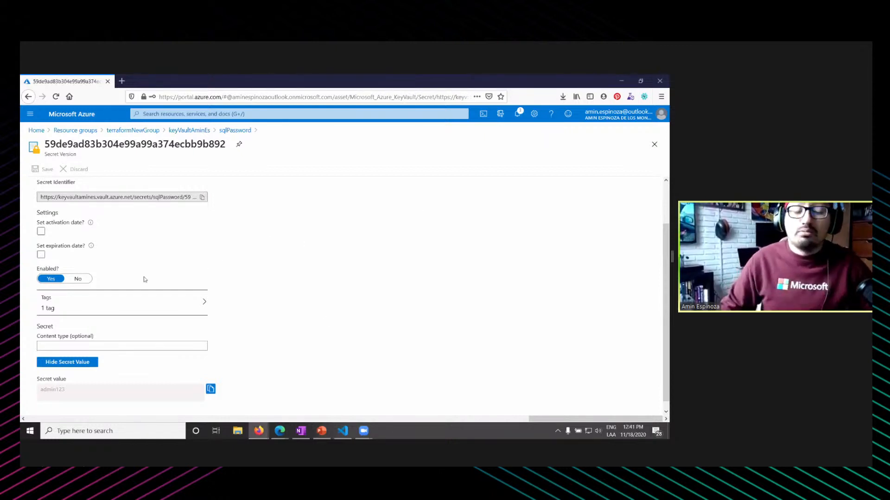
# - Navigate between terraformNewGroup and hashitalkgroup resource groups, ending on the empty hashitalkgroup overview
pyautogui.click(133, 130)
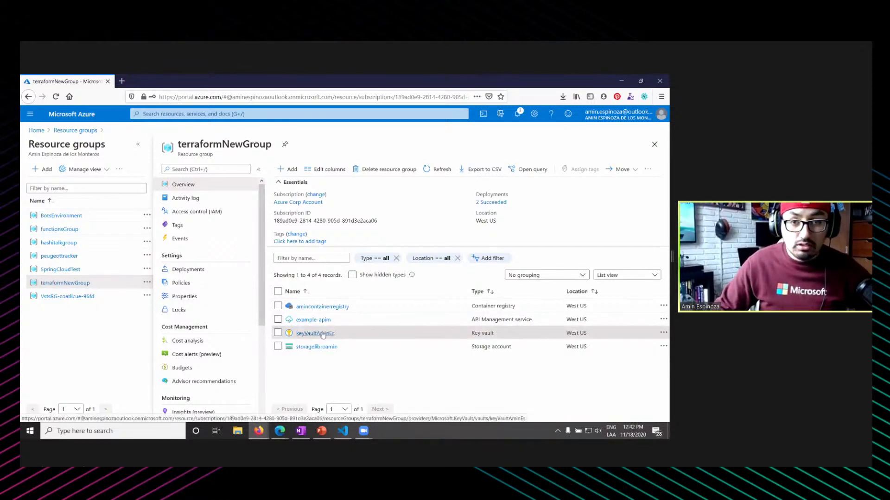
pyautogui.click(56, 244)
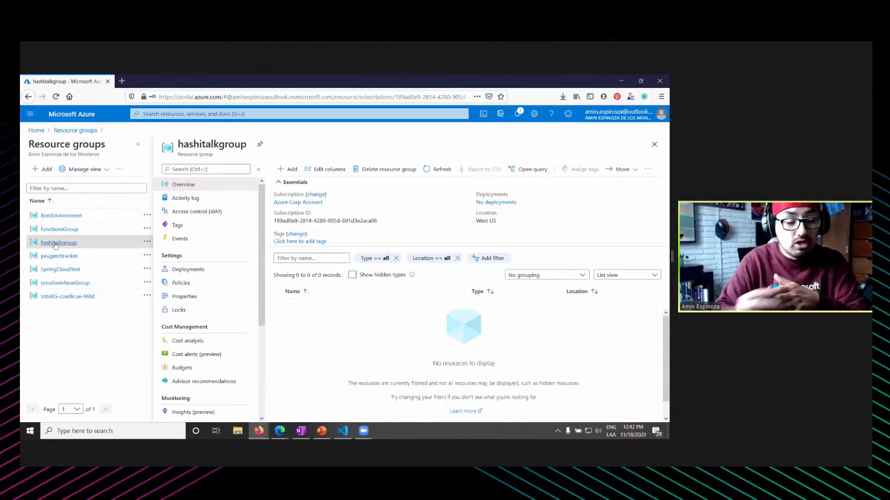
pyautogui.click(64, 284)
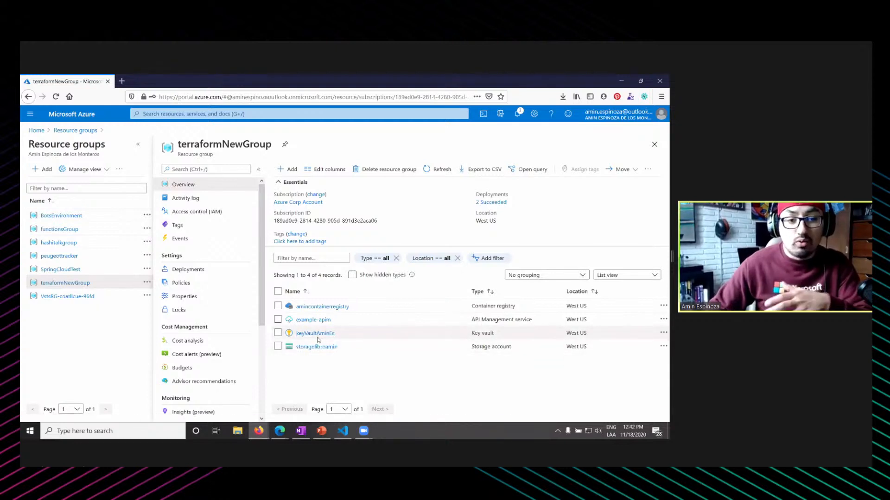
pyautogui.click(59, 242)
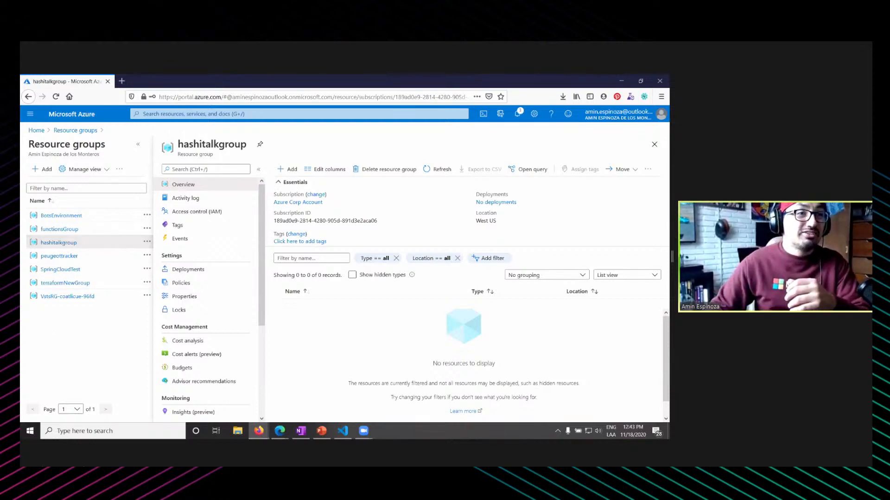
# - Switch to the PowerPoint slideshow showing the closing ¡Muchas gracias! slide
pyautogui.hotkey('alt', 'Tab')
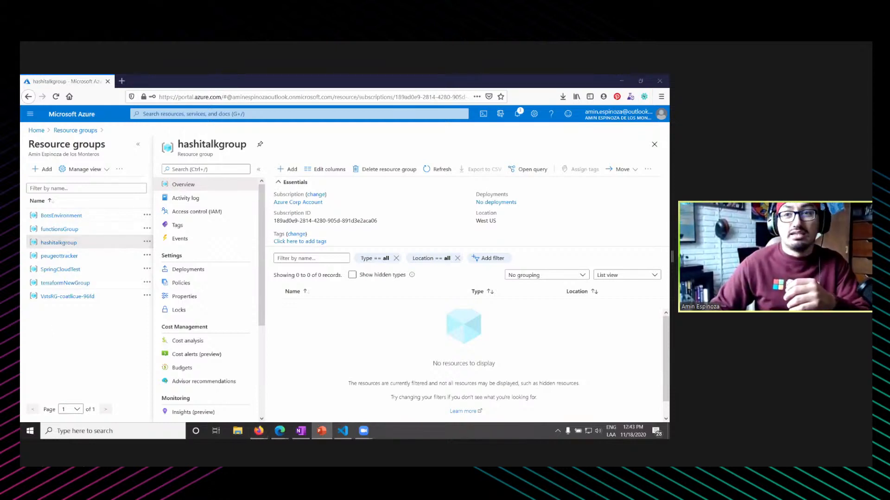